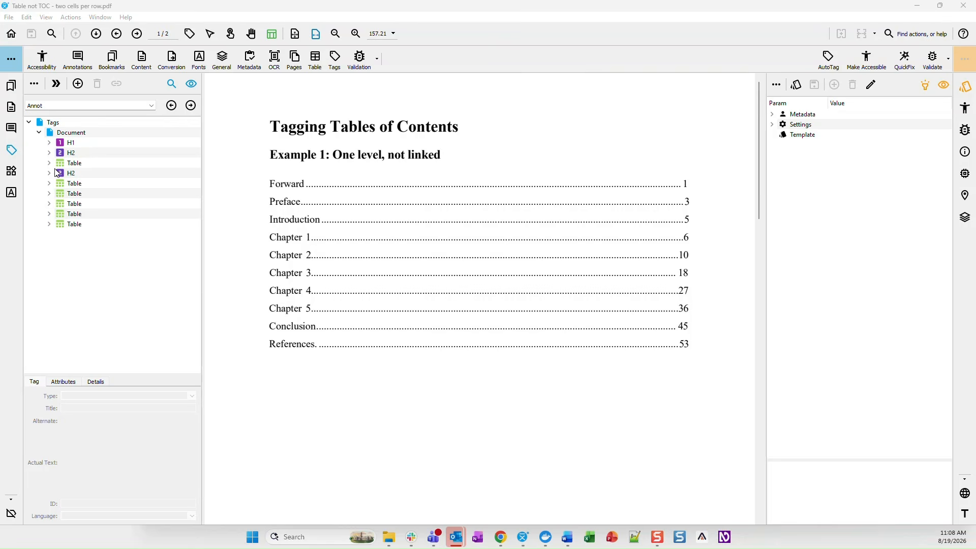
Step: Examine the tag structure of the Example 1 table, including its rows and the cells within the first two rows
{"action": "left_click", "coordinate": [95, 163]}
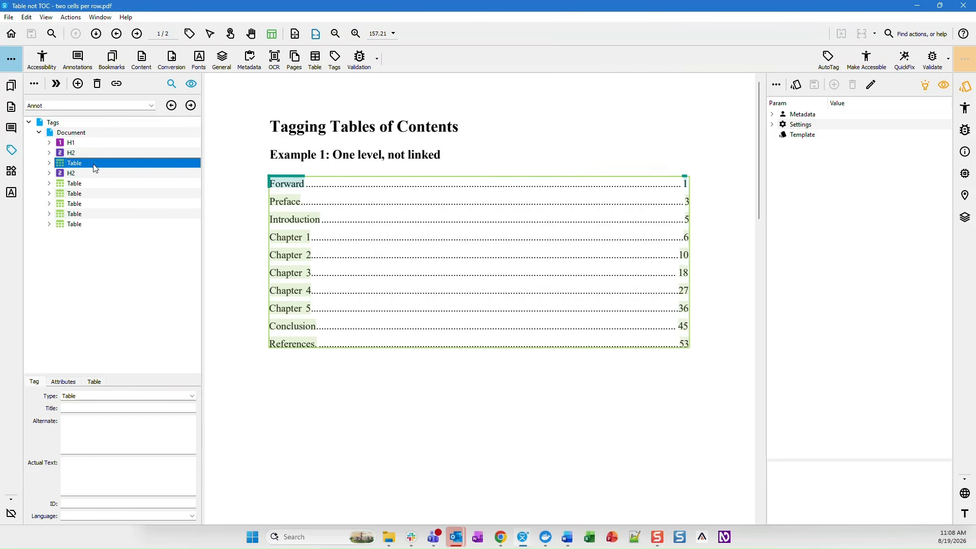
{"action": "left_click", "coordinate": [49, 163]}
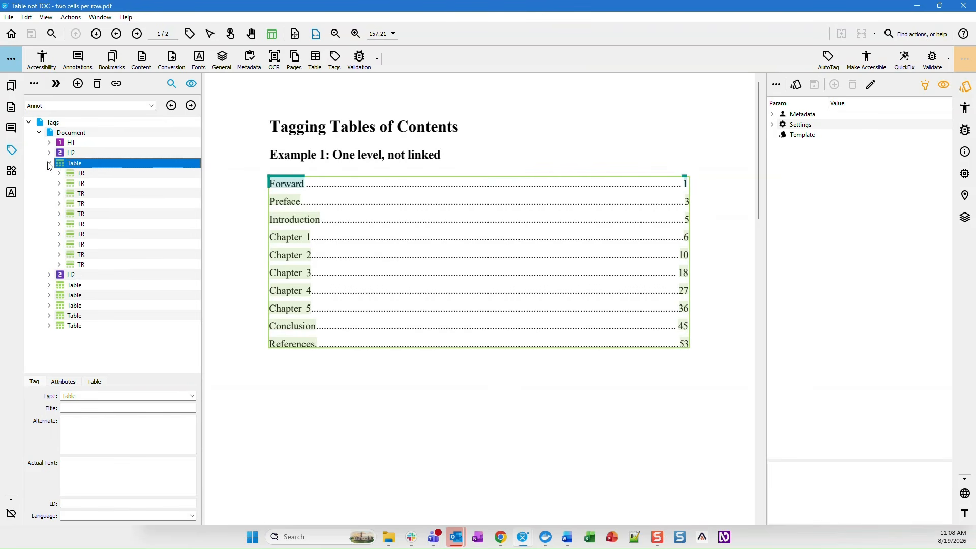
{"action": "left_click", "coordinate": [87, 175]}
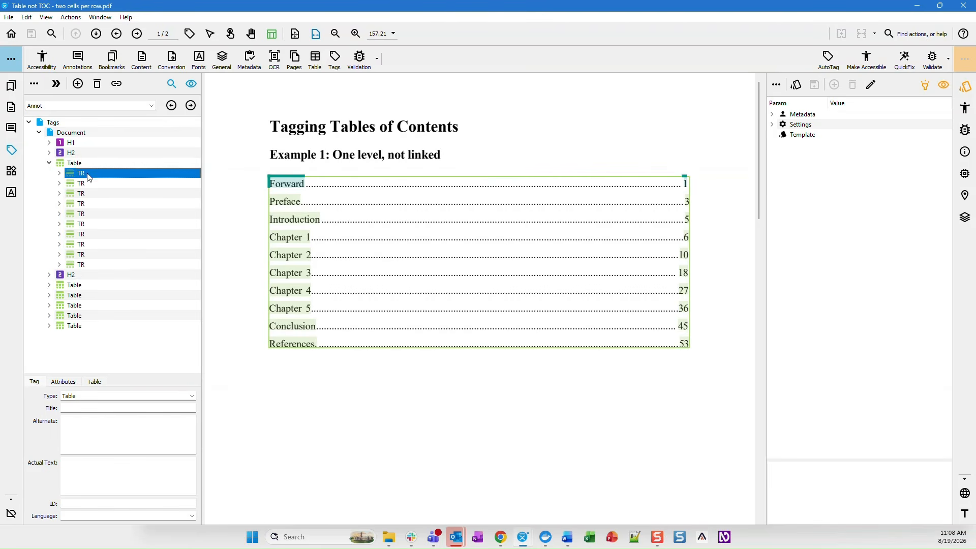
{"action": "left_click", "coordinate": [60, 174]}
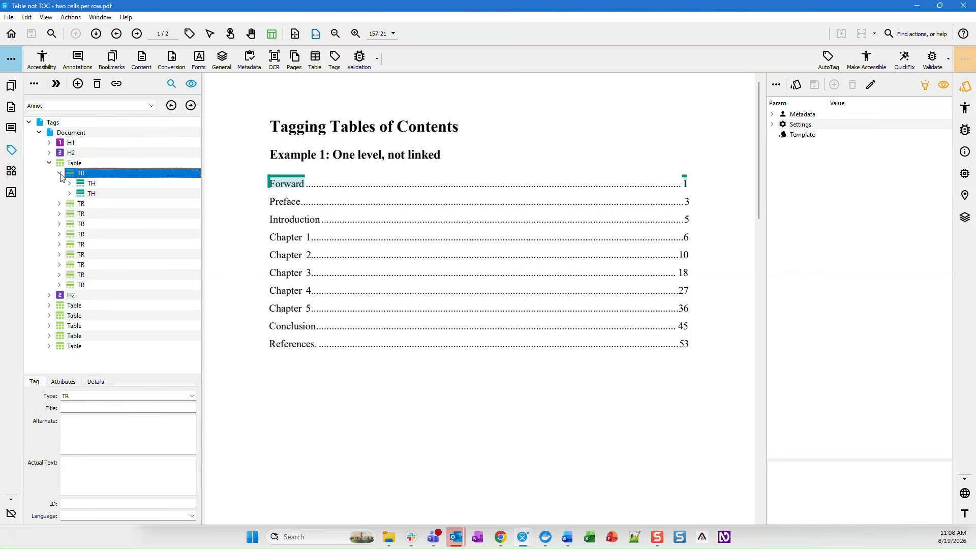
{"action": "left_click", "coordinate": [93, 184]}
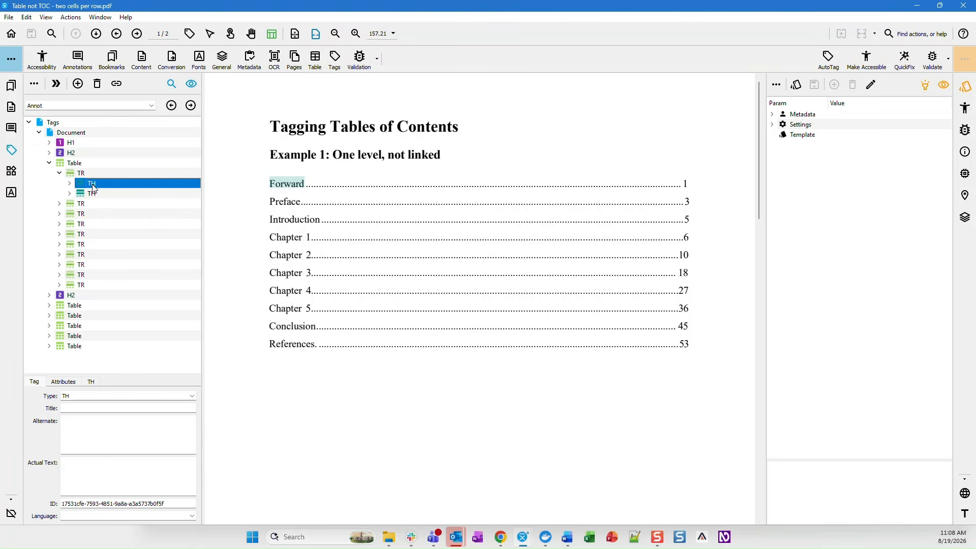
{"action": "left_click", "coordinate": [93, 194]}
{"action": "left_click", "coordinate": [80, 205]}
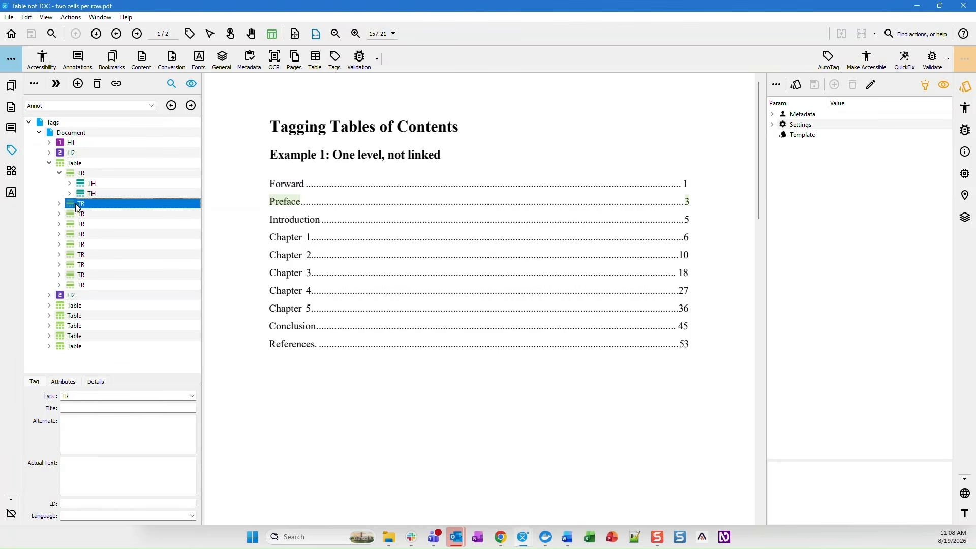
{"action": "left_click", "coordinate": [59, 203]}
{"action": "left_click", "coordinate": [87, 214]}
{"action": "left_click", "coordinate": [89, 225]}
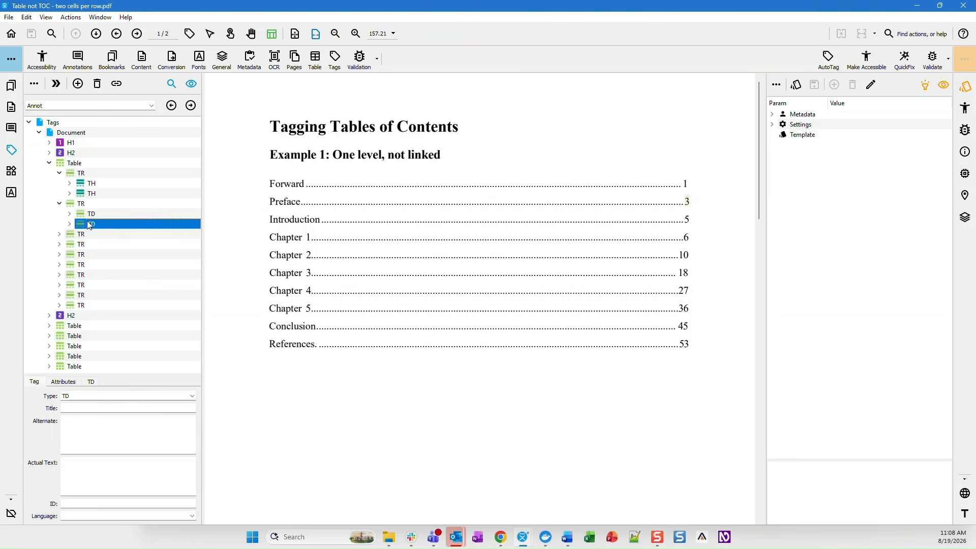
{"action": "left_click", "coordinate": [86, 168]}
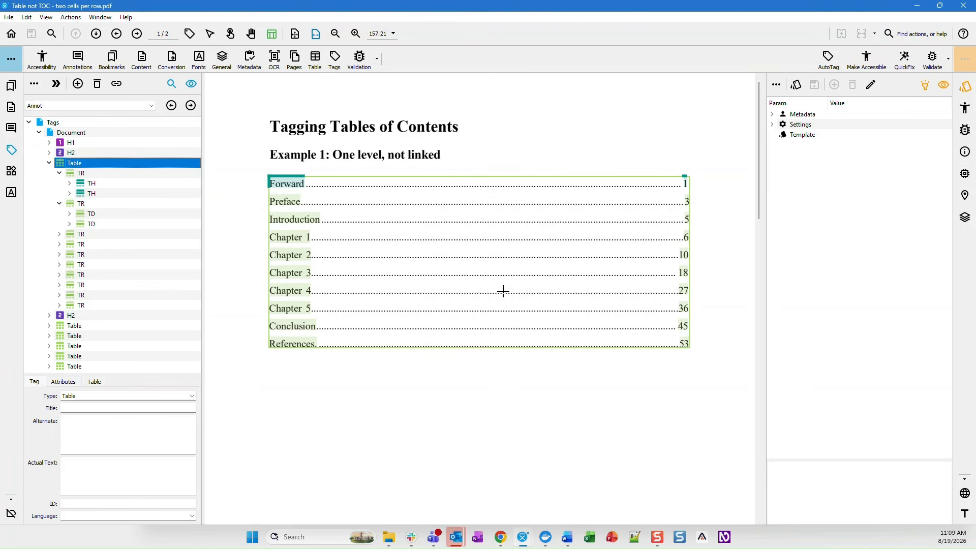
Step: Collapse the Example 1 table tag and check which contents entries each table tag under the Example 2 heading covers
{"action": "left_click", "coordinate": [50, 163]}
{"action": "left_click", "coordinate": [87, 184]}
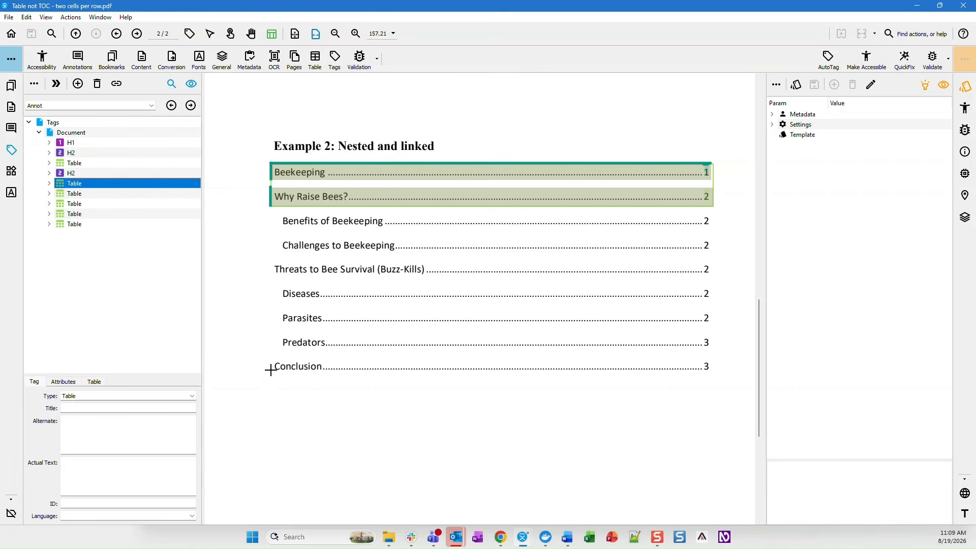
{"action": "left_click", "coordinate": [86, 195]}
{"action": "left_click", "coordinate": [87, 205]}
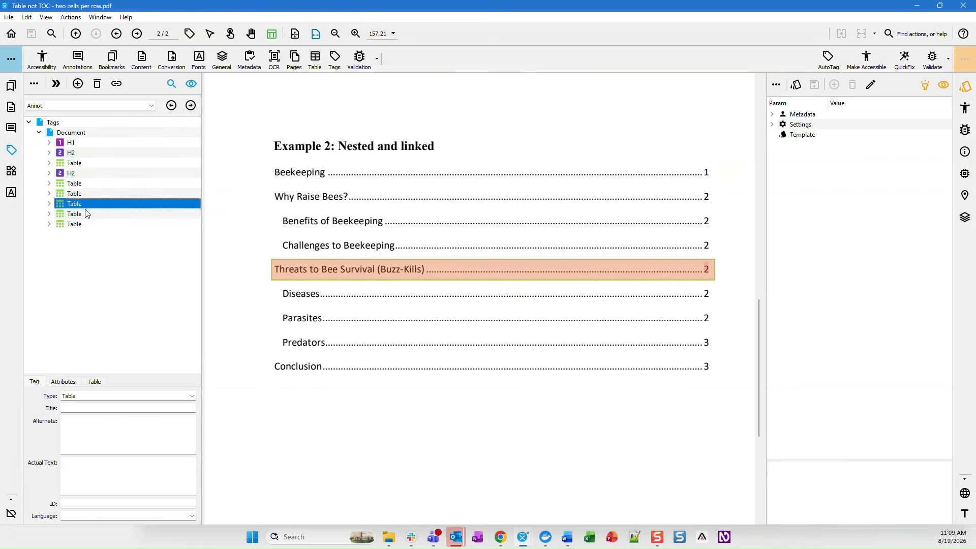
{"action": "left_click", "coordinate": [87, 213]}
{"action": "left_click", "coordinate": [85, 225]}
Step: Inspect the first row of the Example 1 table down to the tags nested inside its two header cells
{"action": "left_click", "coordinate": [84, 164]}
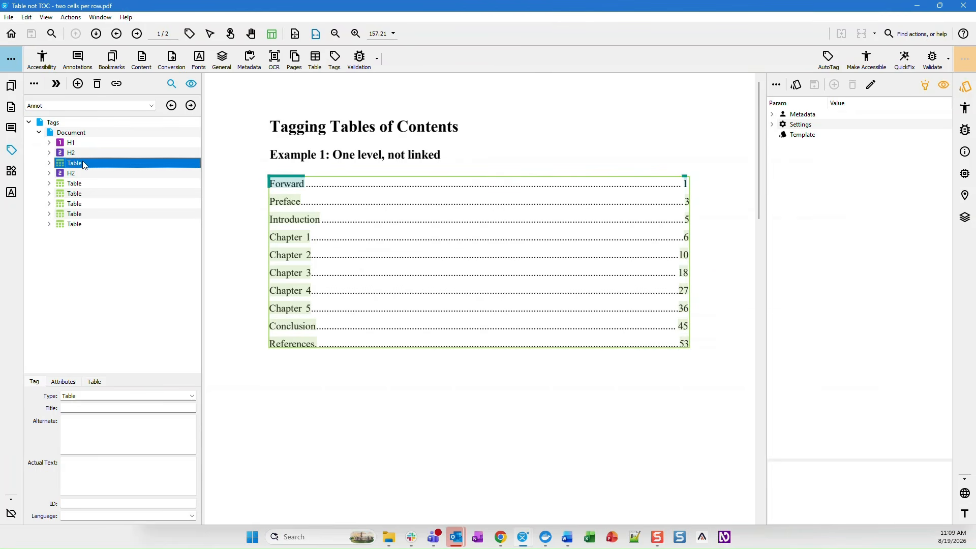
{"action": "left_click", "coordinate": [50, 163]}
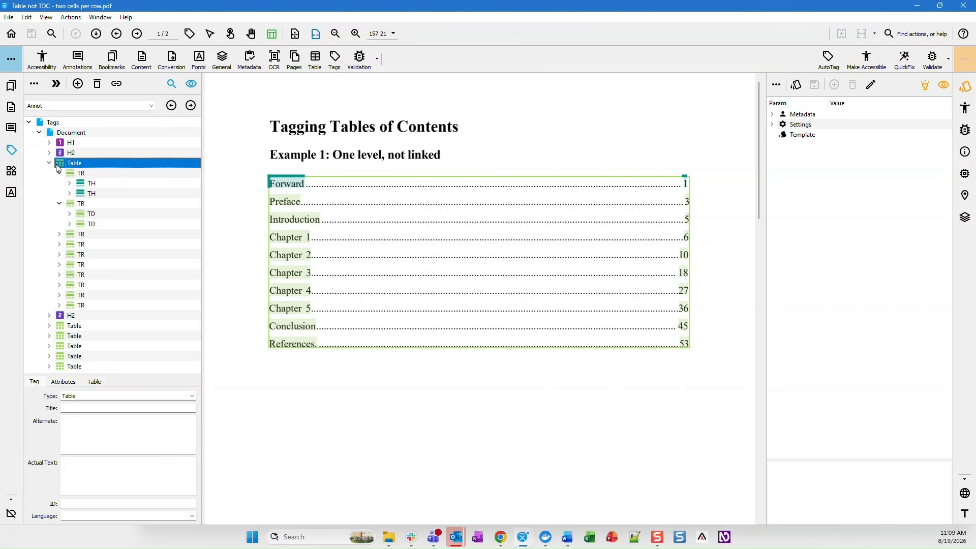
{"action": "left_click", "coordinate": [88, 173]}
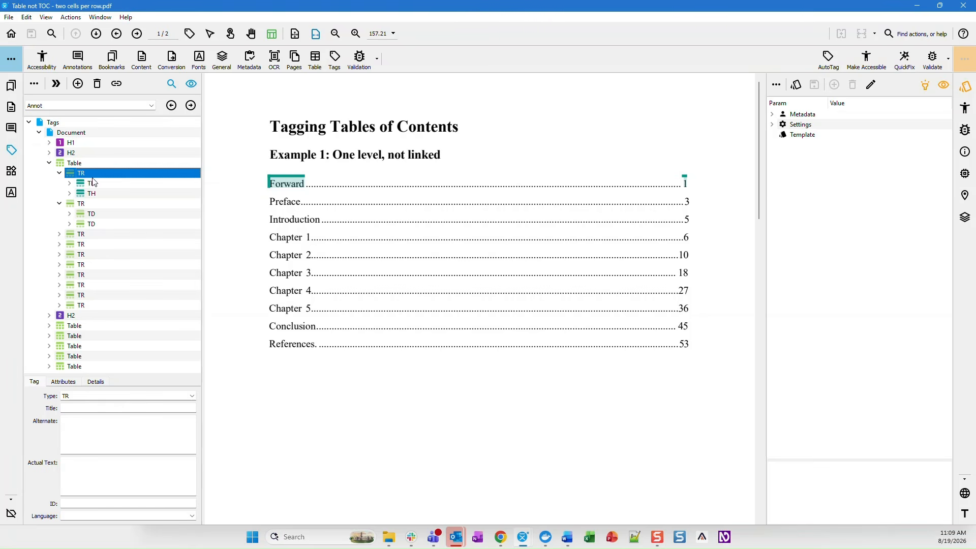
{"action": "left_click", "coordinate": [97, 184]}
{"action": "left_click", "coordinate": [94, 195]}
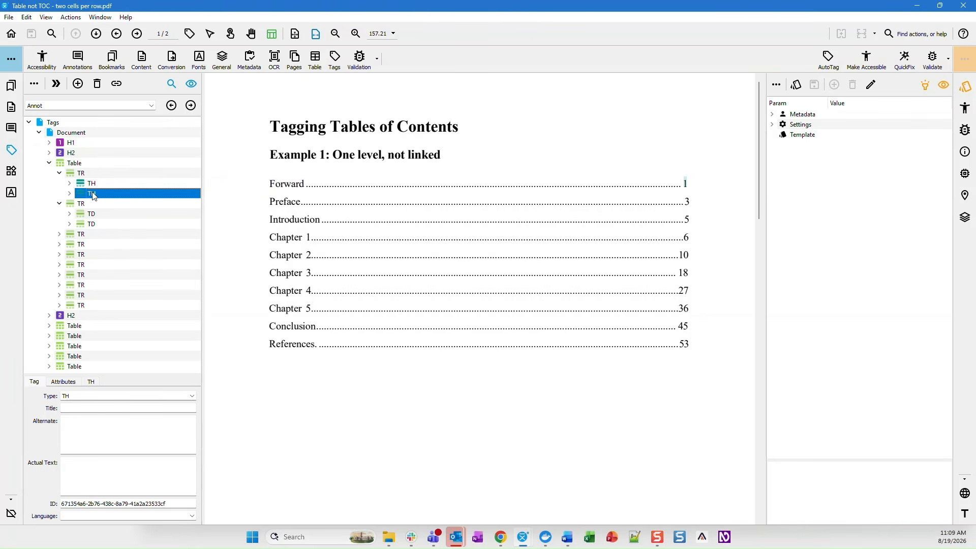
{"action": "left_click", "coordinate": [69, 183]}
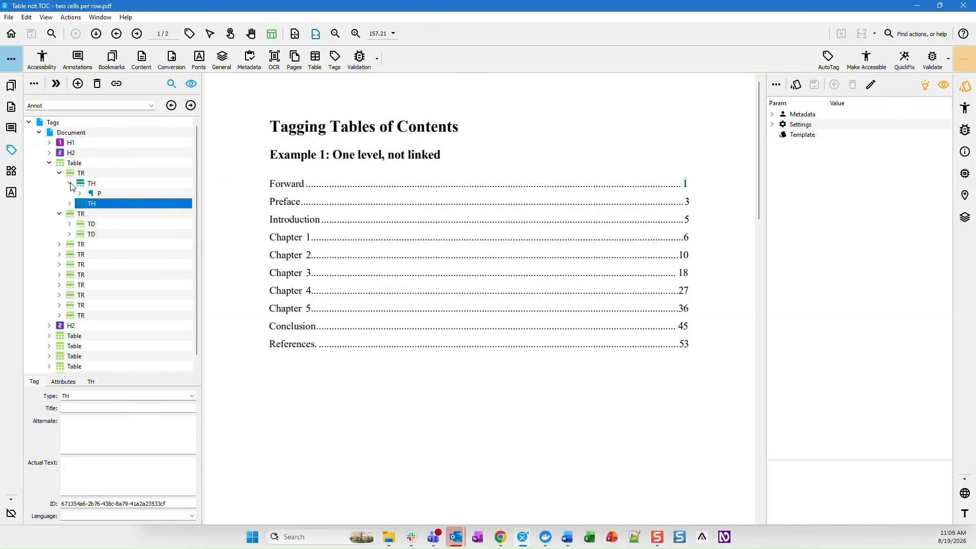
{"action": "left_click", "coordinate": [70, 203]}
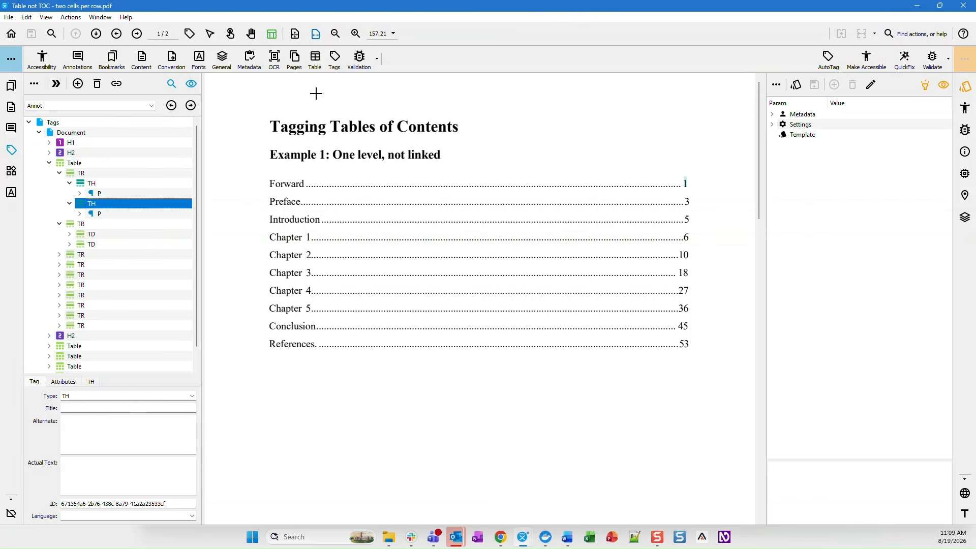
Step: Open the Table to TOC custom action and review the tag pattern and replacement name of its three Rename Tags actions
{"action": "left_click", "coordinate": [336, 62]}
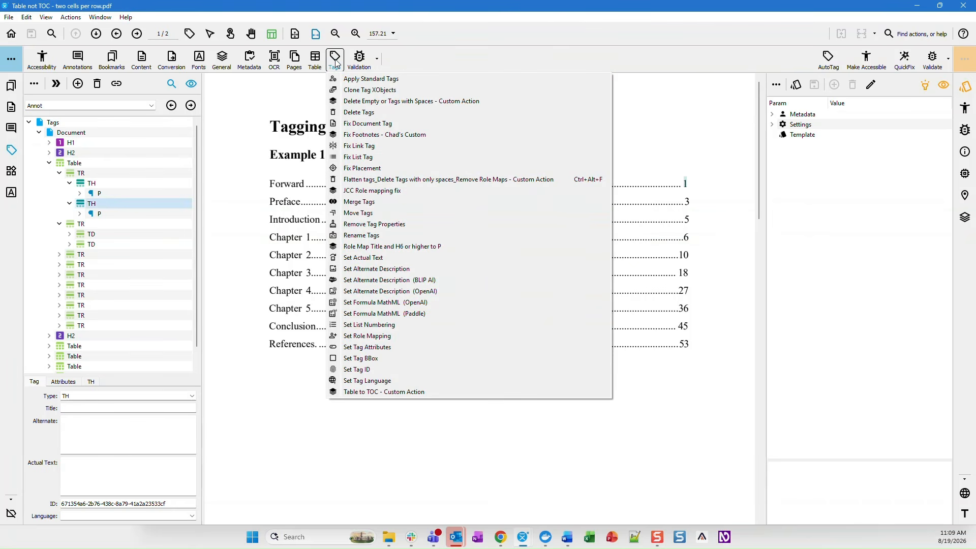
{"action": "left_click", "coordinate": [392, 396]}
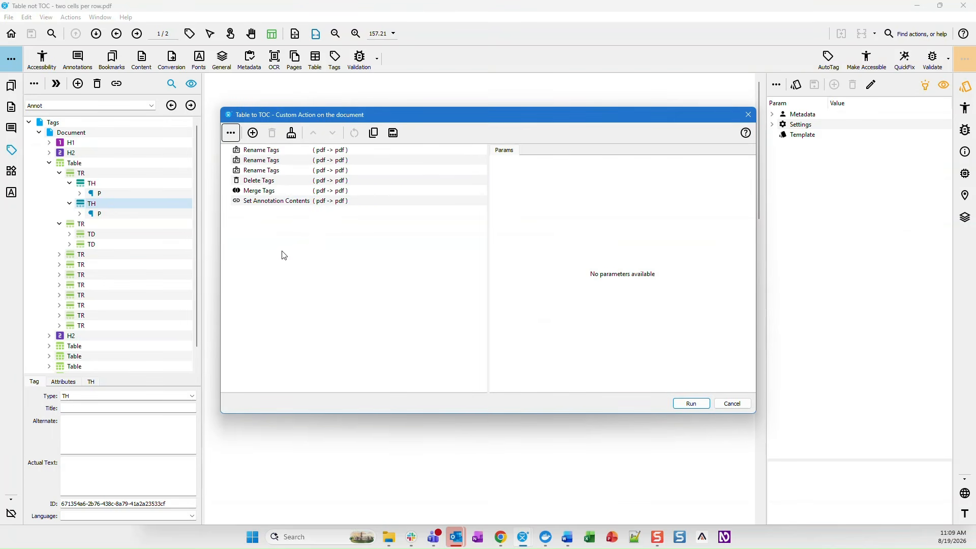
{"action": "left_click", "coordinate": [264, 151]}
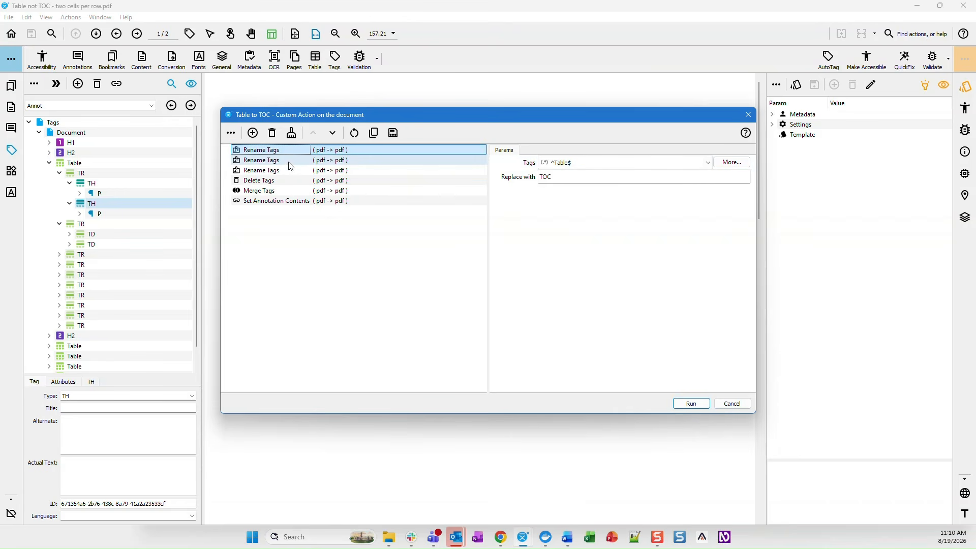
{"action": "left_click", "coordinate": [313, 160]}
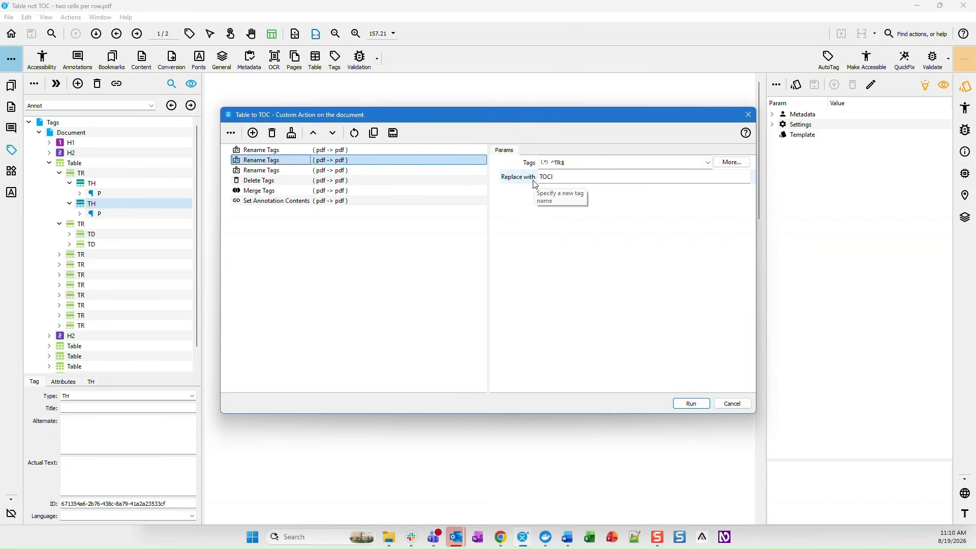
{"action": "left_click", "coordinate": [293, 171]}
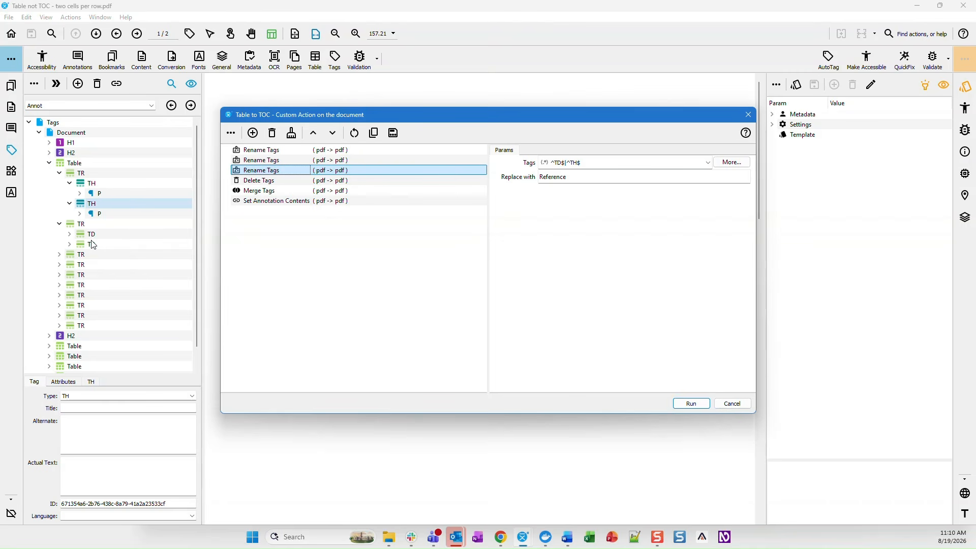
Step: Review which tags the Delete Tags action targets and how it handles their content, comparing it with the third Rename Tags action
{"action": "left_click", "coordinate": [286, 182]}
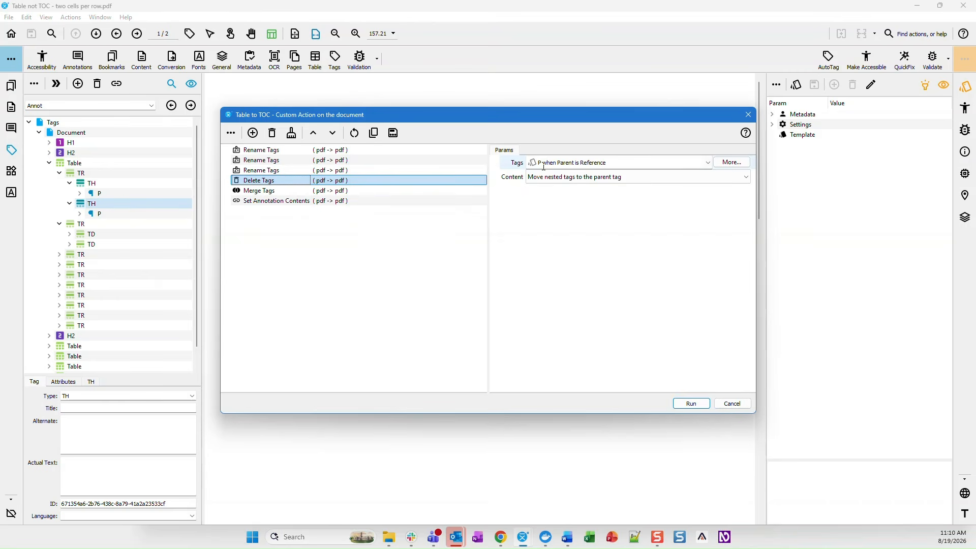
{"action": "mouse_move", "coordinate": [544, 167]}
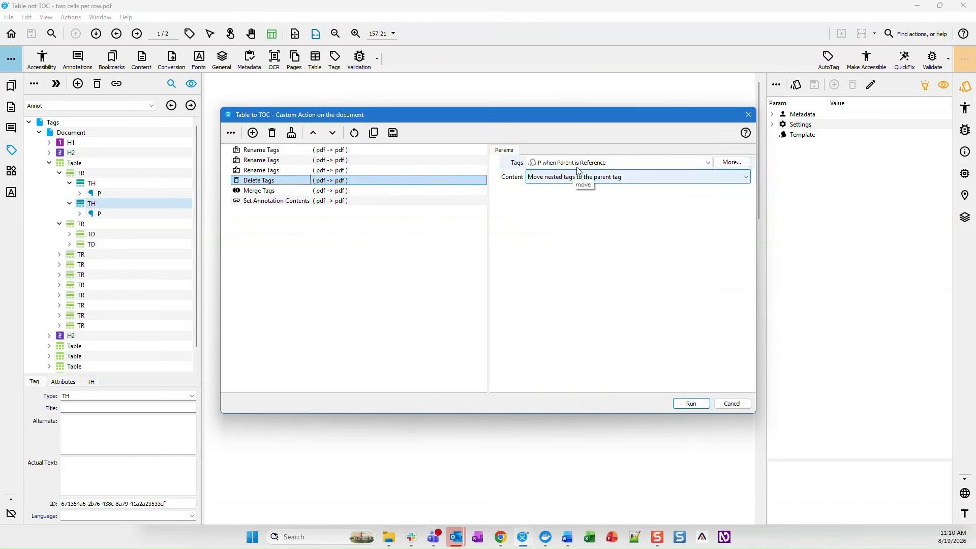
{"action": "left_click", "coordinate": [287, 171]}
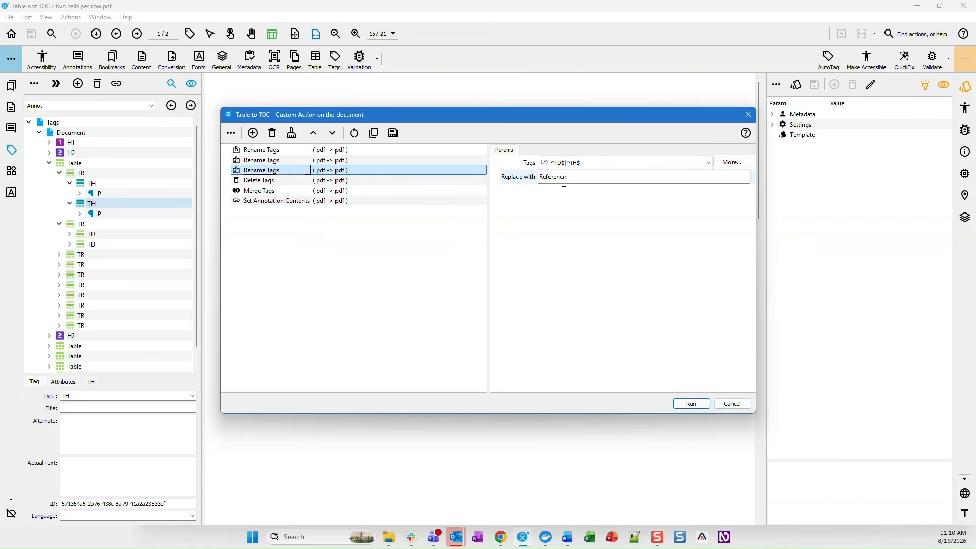
{"action": "left_click", "coordinate": [282, 182]}
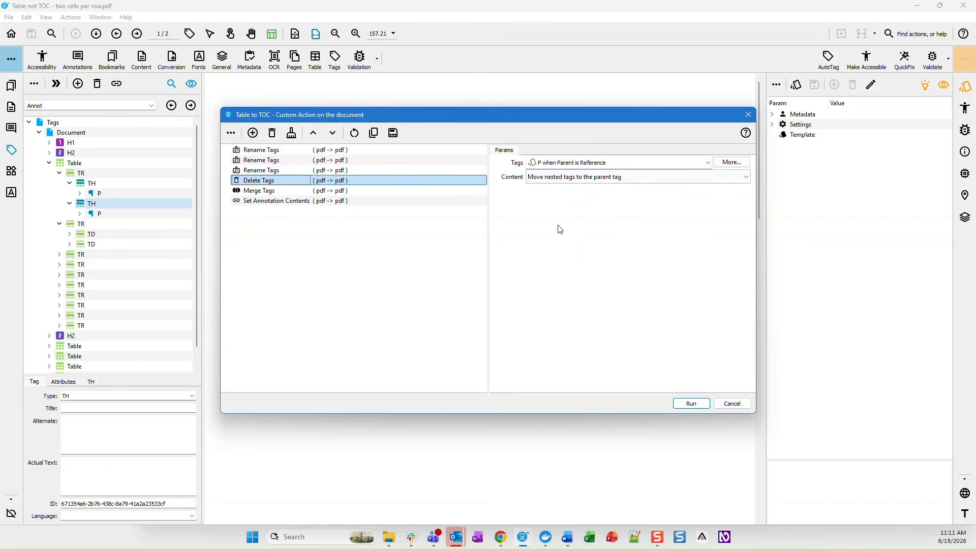
Step: Review the Merge Tags and Set Annotation Contents parameters, and run the Table to TOC custom action on the document
{"action": "left_click", "coordinate": [257, 196]}
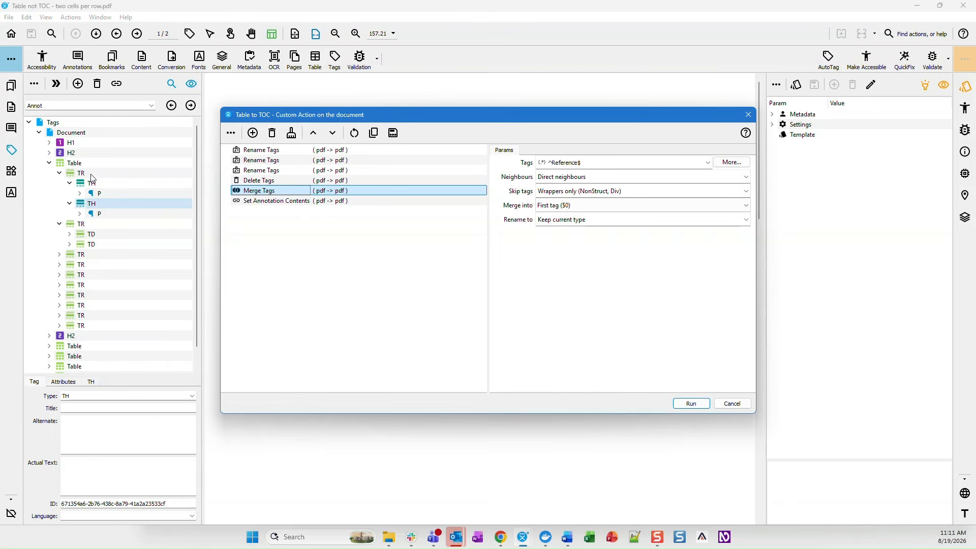
{"action": "left_click", "coordinate": [278, 193]}
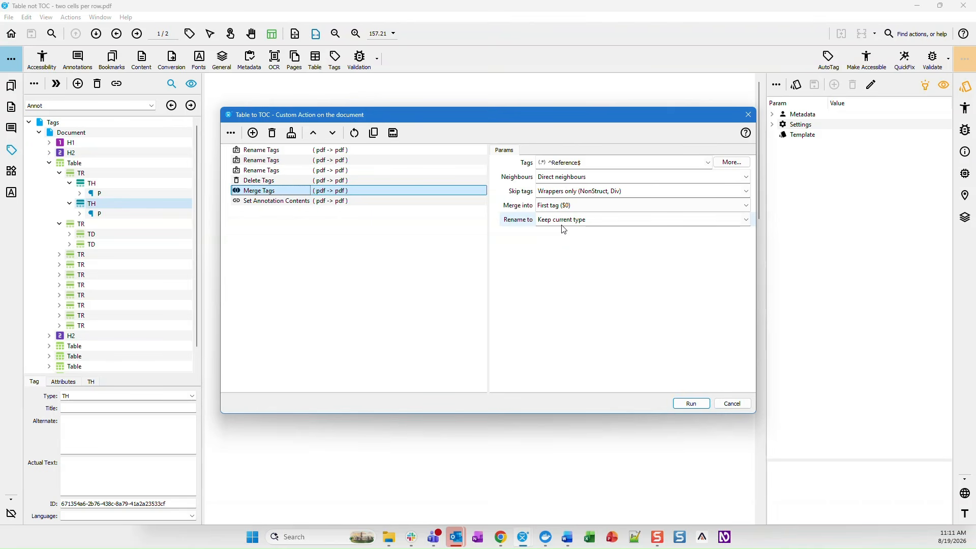
{"action": "left_click", "coordinate": [290, 202]}
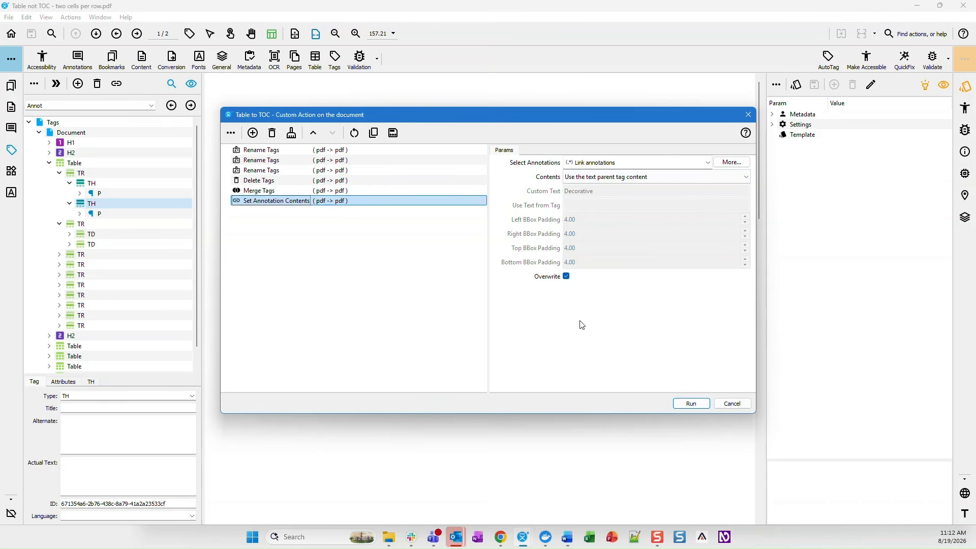
{"action": "left_click", "coordinate": [692, 403]}
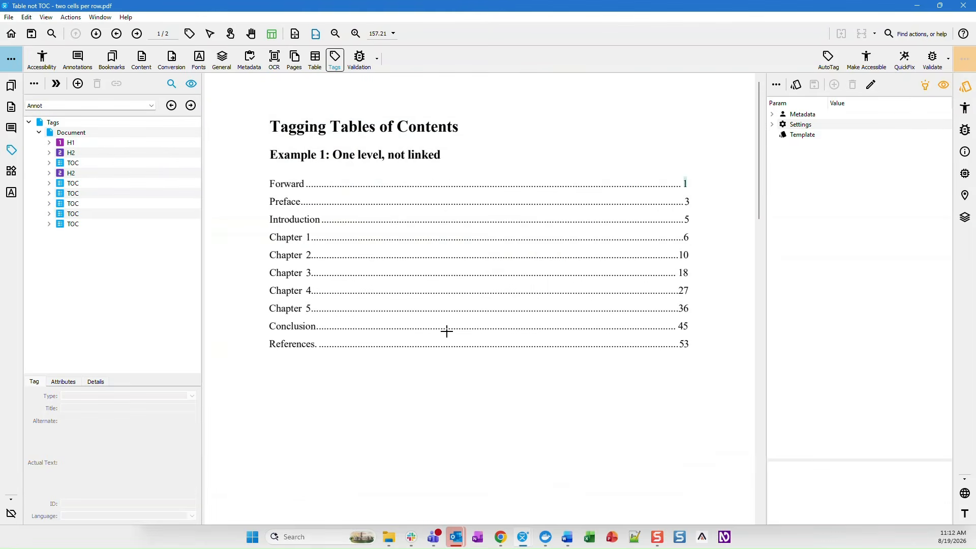
Step: Expand every level of the Example 1 TOC tag and inspect its first TOCI and nested Reference tag
{"action": "left_click", "coordinate": [88, 168]}
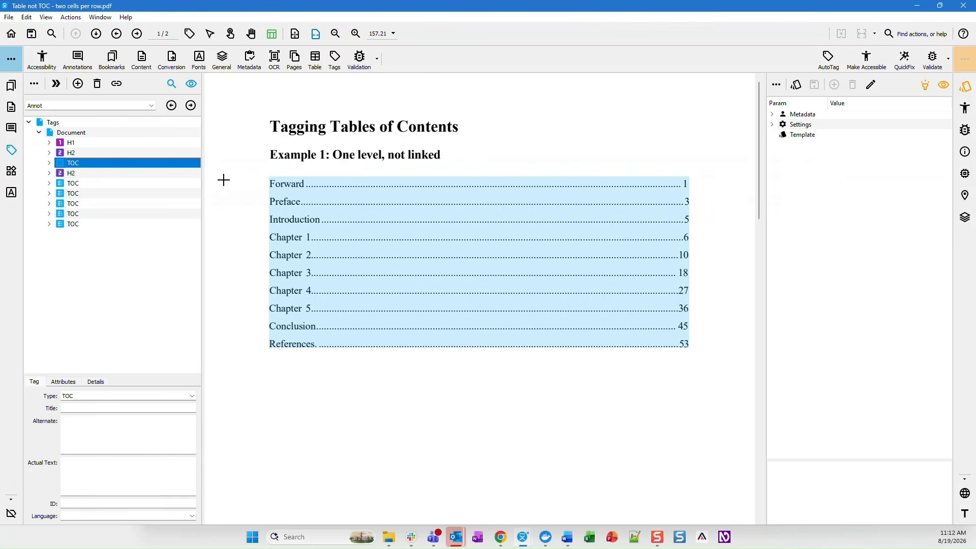
{"action": "key", "text": "asterisk"}
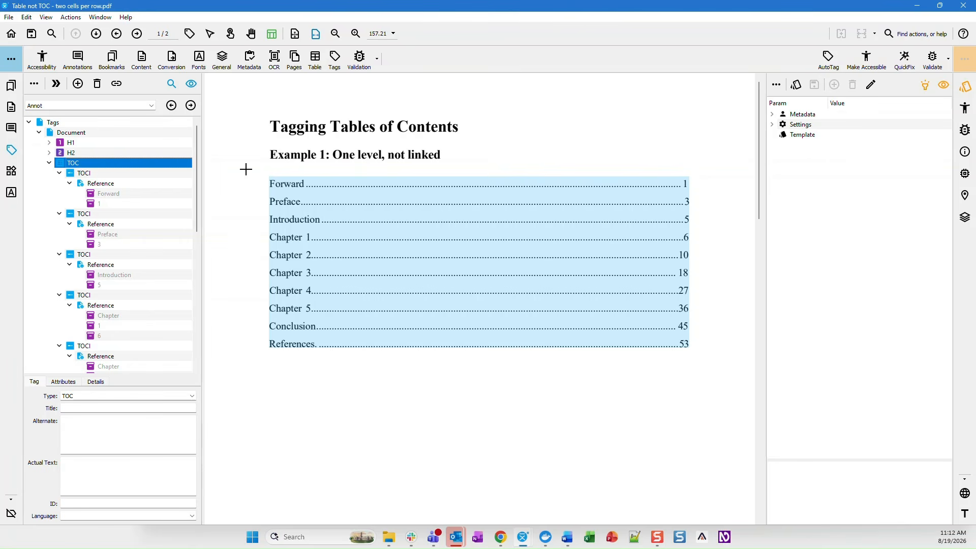
{"action": "key", "text": "Down"}
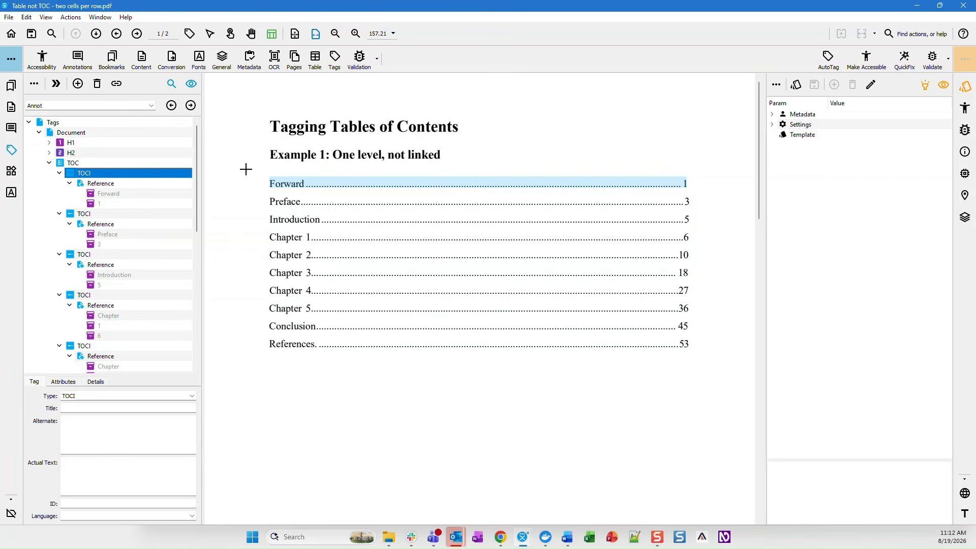
{"action": "key", "text": "Down"}
{"action": "key", "text": "Left"}
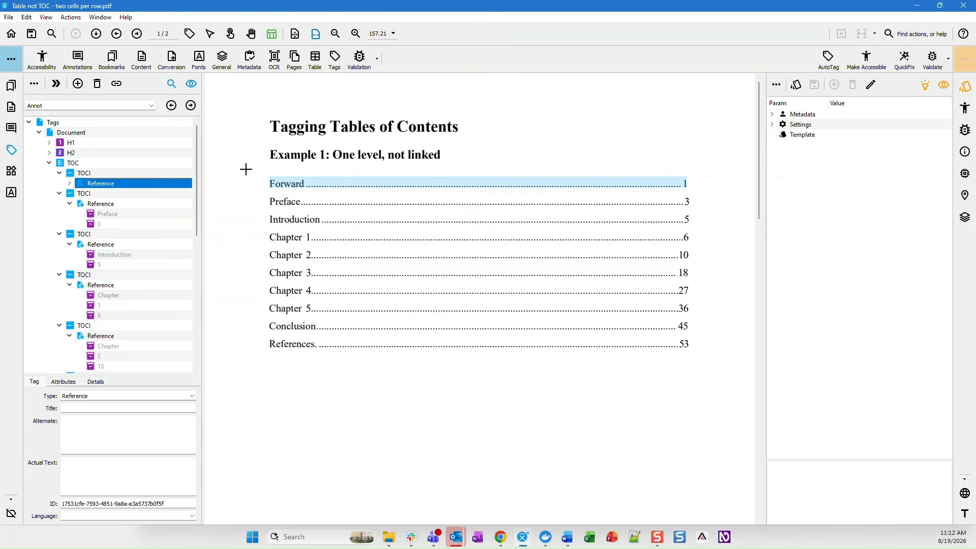
{"action": "key", "text": "Right"}
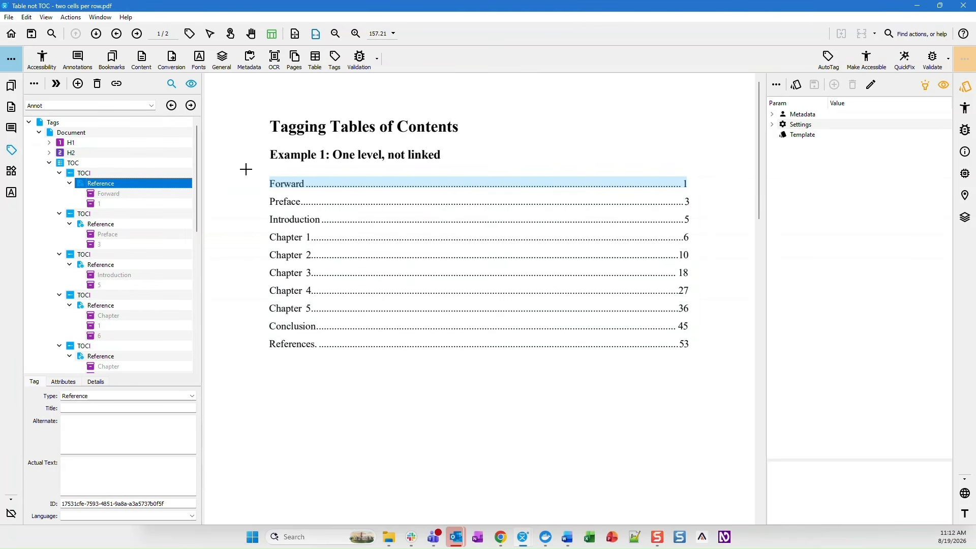
{"action": "key", "text": "Left"}
{"action": "key", "text": "Left"}
{"action": "key", "text": "Left"}
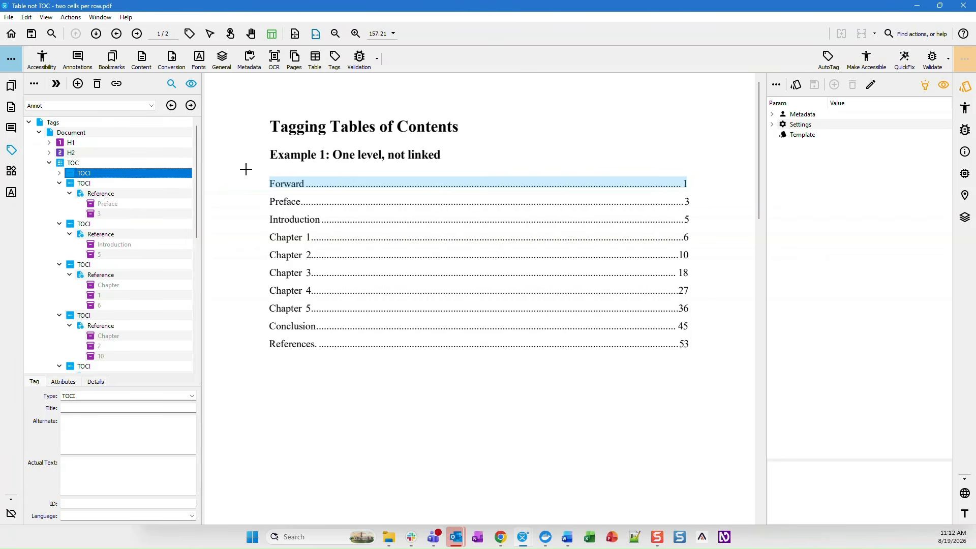
Step: Collapse the Preface TOCI in the Example 1 TOC and compare the first and third TOCI entries with their lines on the page
{"action": "key", "text": "Down"}
{"action": "key", "text": "Down"}
{"action": "key", "text": "Left"}
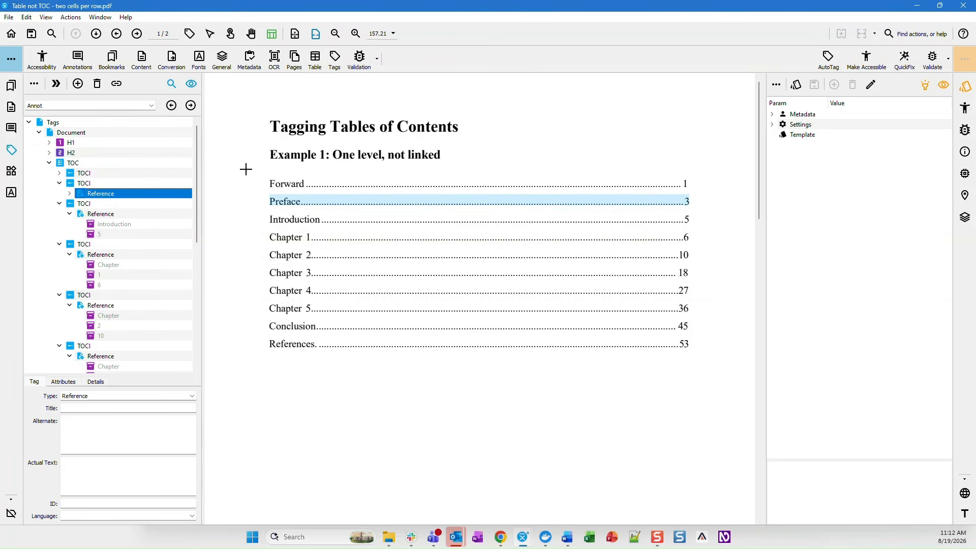
{"action": "key", "text": "Left"}
{"action": "key", "text": "Left"}
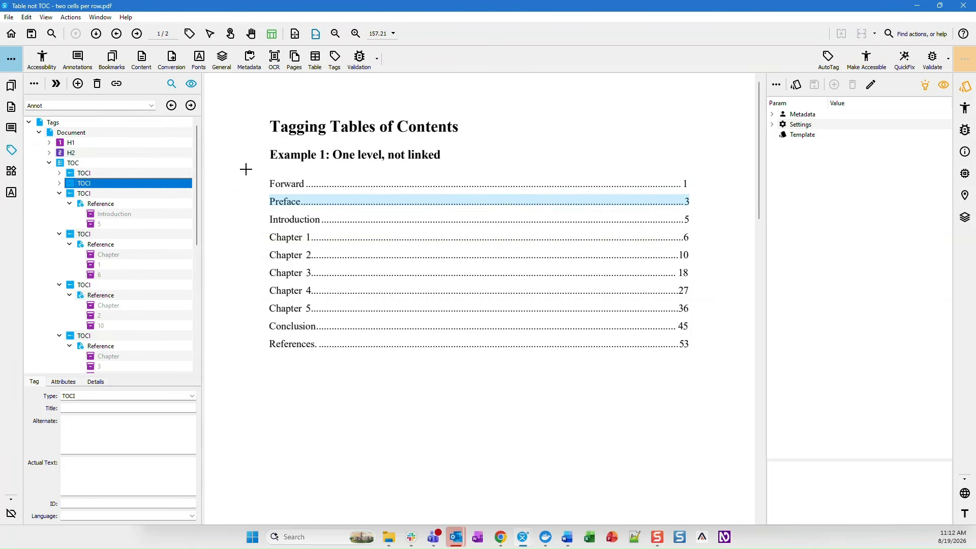
{"action": "key", "text": "Down"}
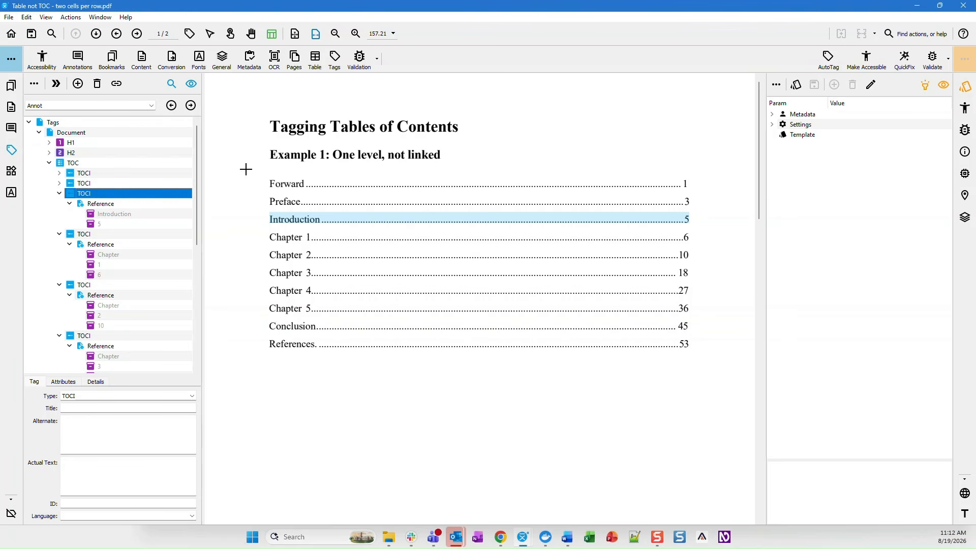
{"action": "key", "text": "Up"}
{"action": "key", "text": "Up"}
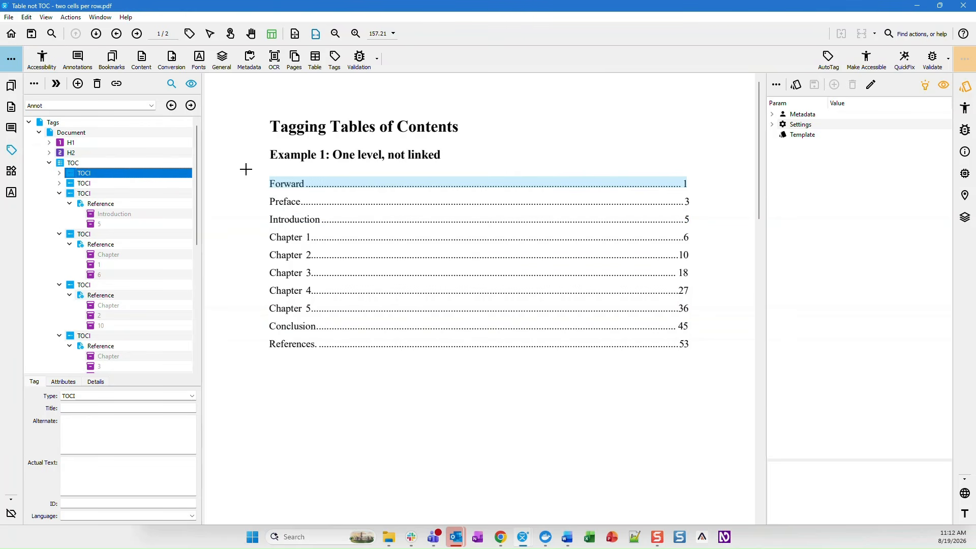
{"action": "key", "text": "Down"}
{"action": "key", "text": "Down"}
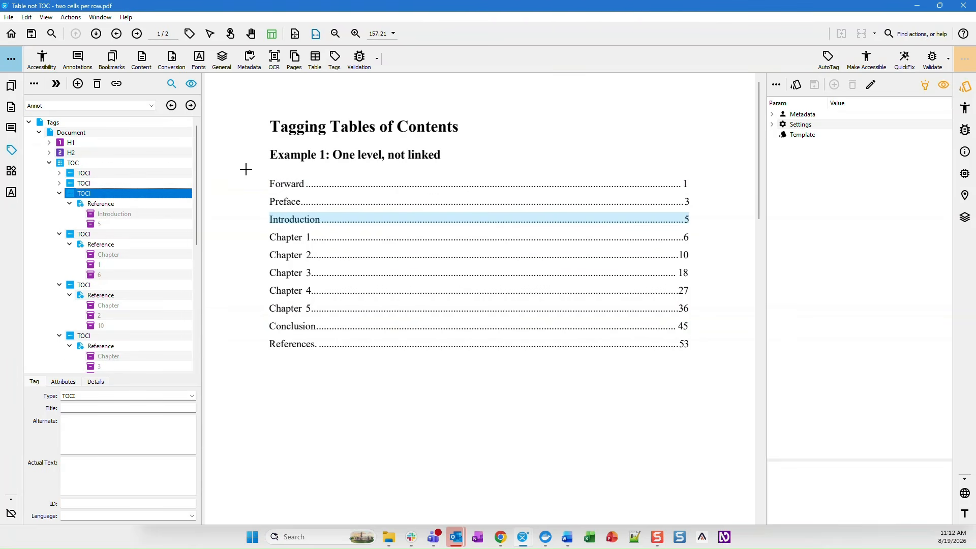
Step: Collapse the remaining Example 1 TOCI tags from Introduction through References, checking each matching line, and collapse their parent TOC tag
{"action": "key", "text": "Left"}
{"action": "key", "text": "Down"}
{"action": "key", "text": "Left"}
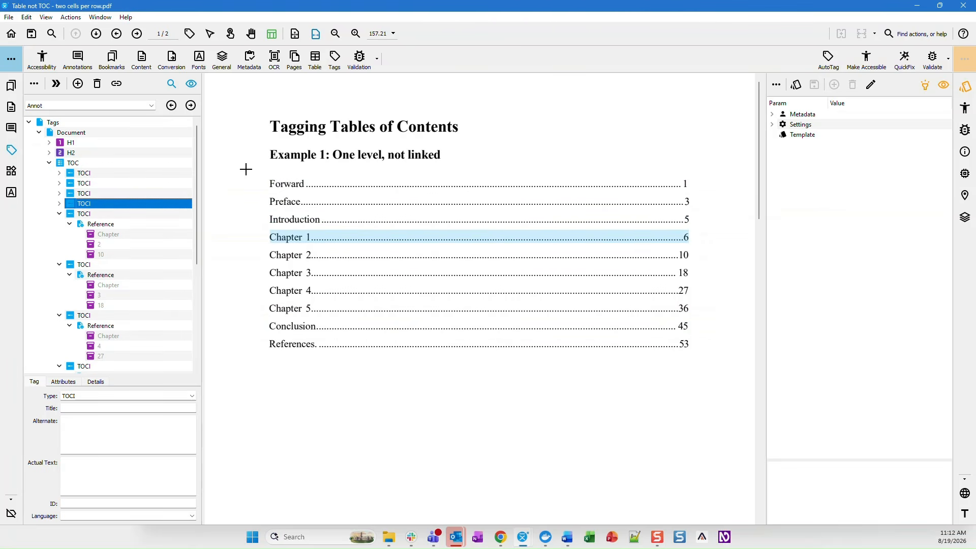
{"action": "key", "text": "Down"}
{"action": "key", "text": "Left"}
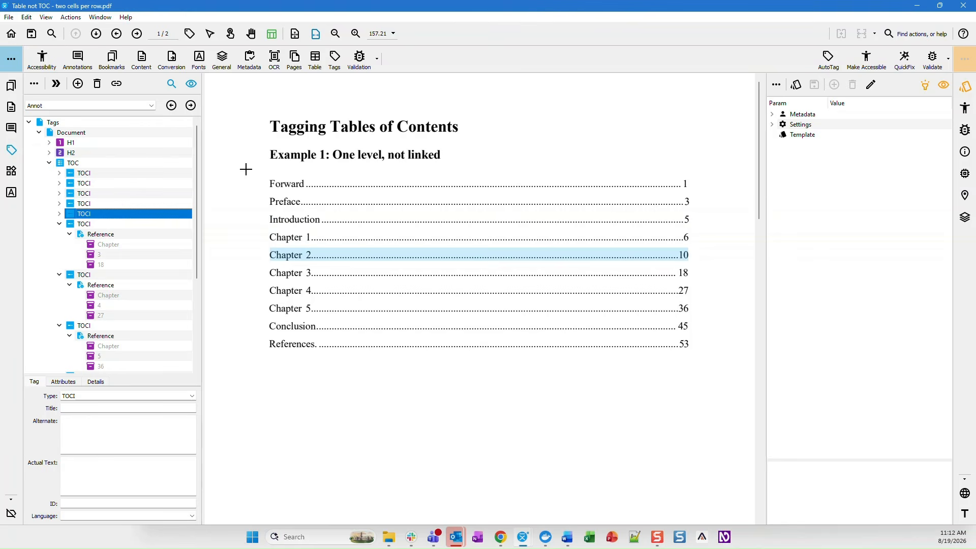
{"action": "key", "text": "Down"}
{"action": "key", "text": "Left"}
{"action": "key", "text": "Down"}
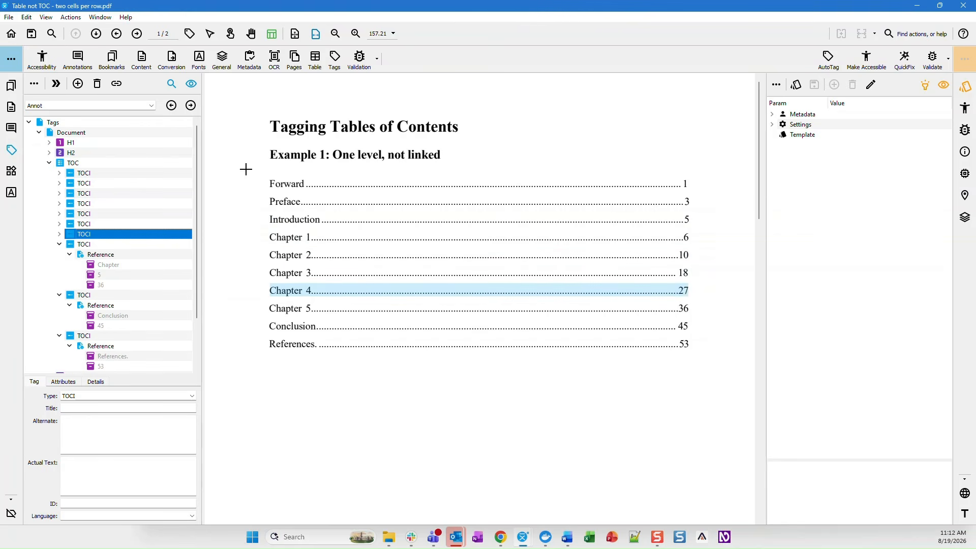
{"action": "key", "text": "Left"}
{"action": "key", "text": "Down"}
{"action": "key", "text": "Left"}
{"action": "key", "text": "Down"}
{"action": "key", "text": "Left"}
{"action": "key", "text": "Down"}
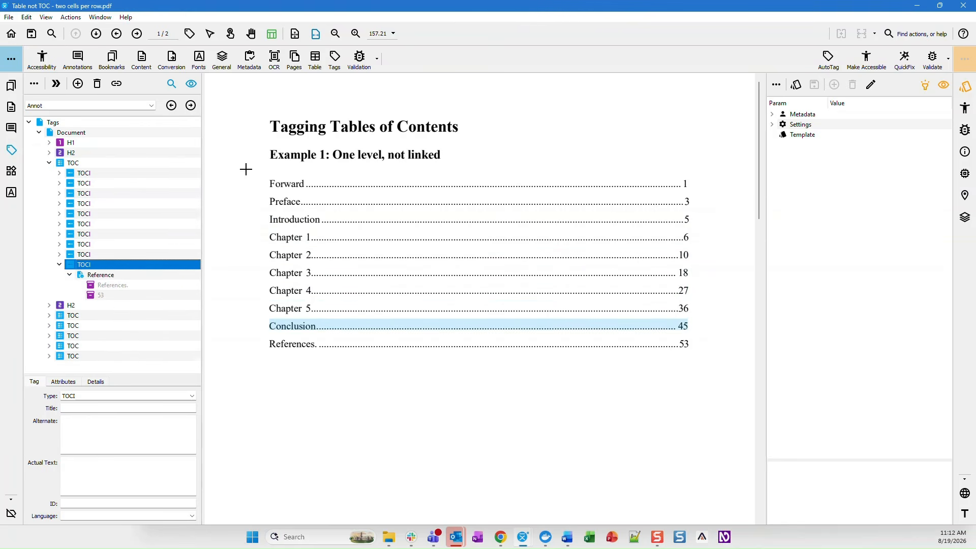
{"action": "key", "text": "Left"}
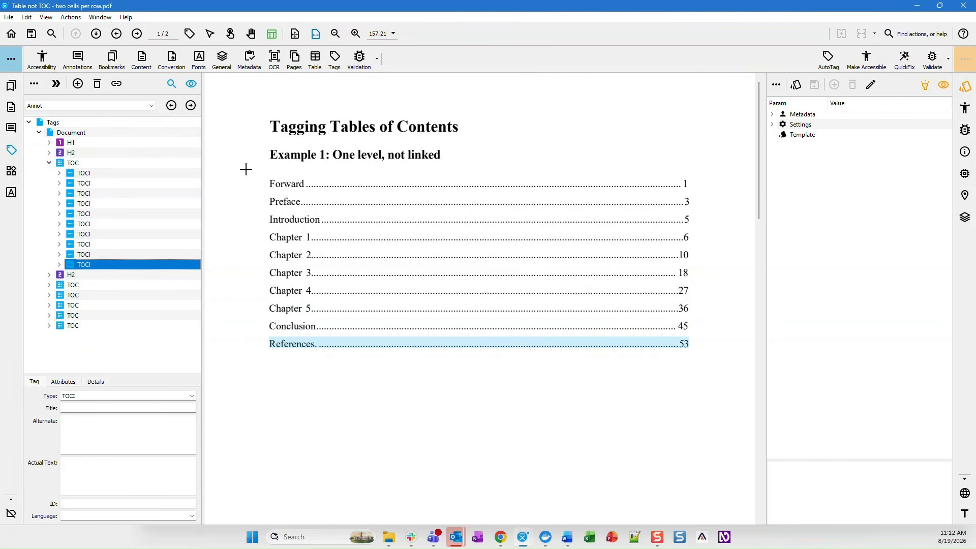
{"action": "key", "text": "Left"}
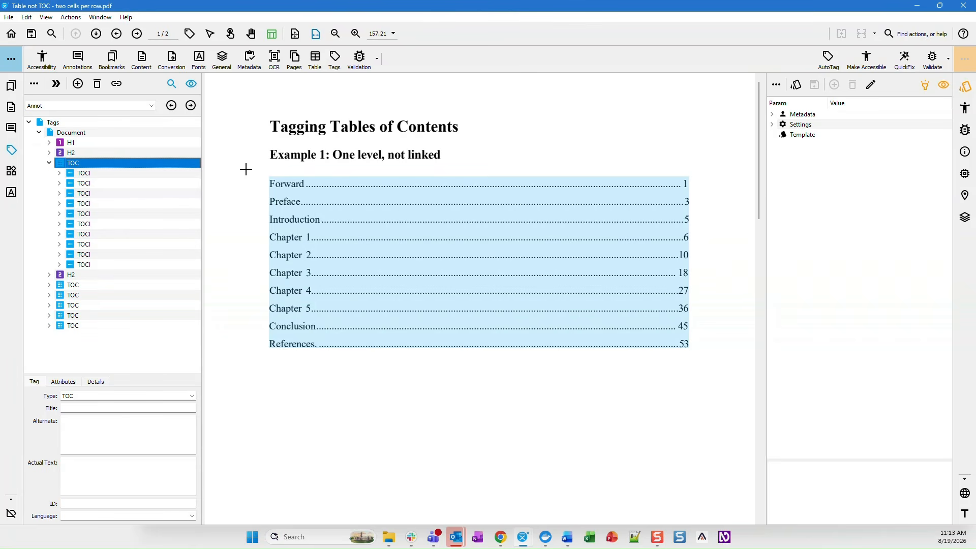
{"action": "key", "text": "Left"}
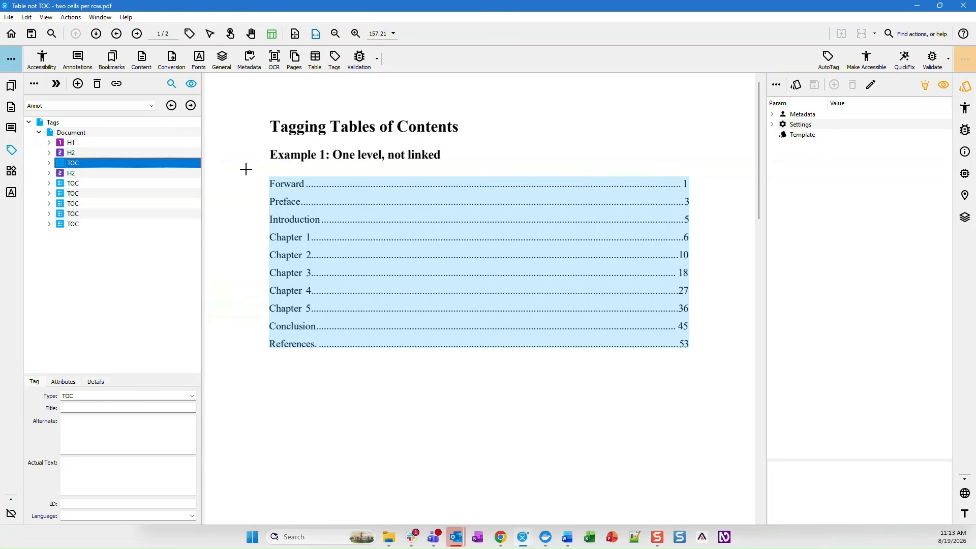
Step: Check which entries each of the TOC tags under the Example 2 heading covers, ending on the first of them
{"action": "key", "text": "Down"}
{"action": "key", "text": "Down"}
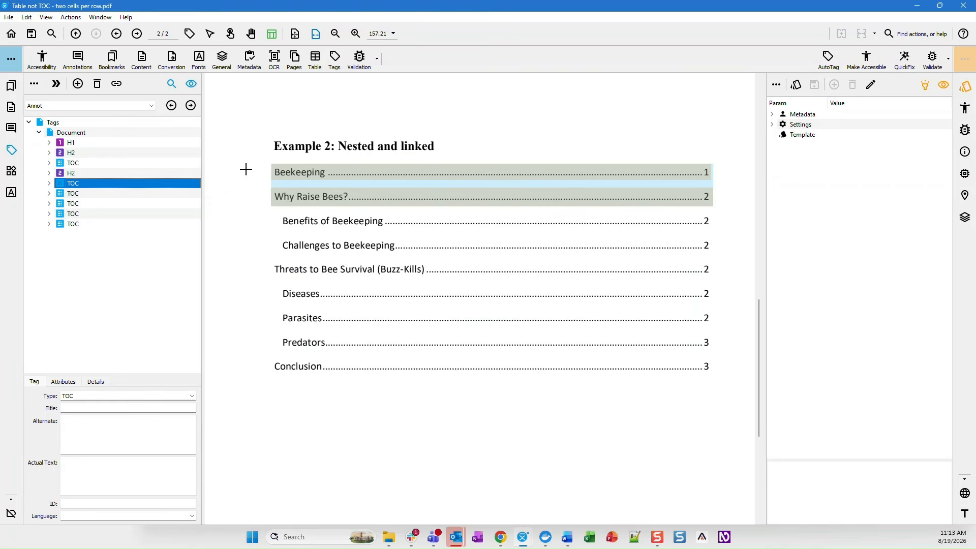
{"action": "key", "text": "Down"}
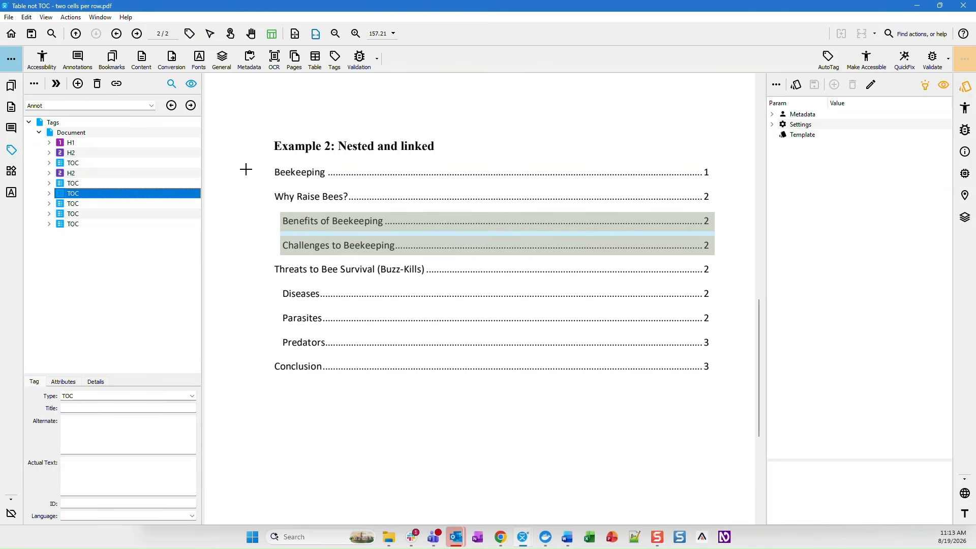
{"action": "key", "text": "Down"}
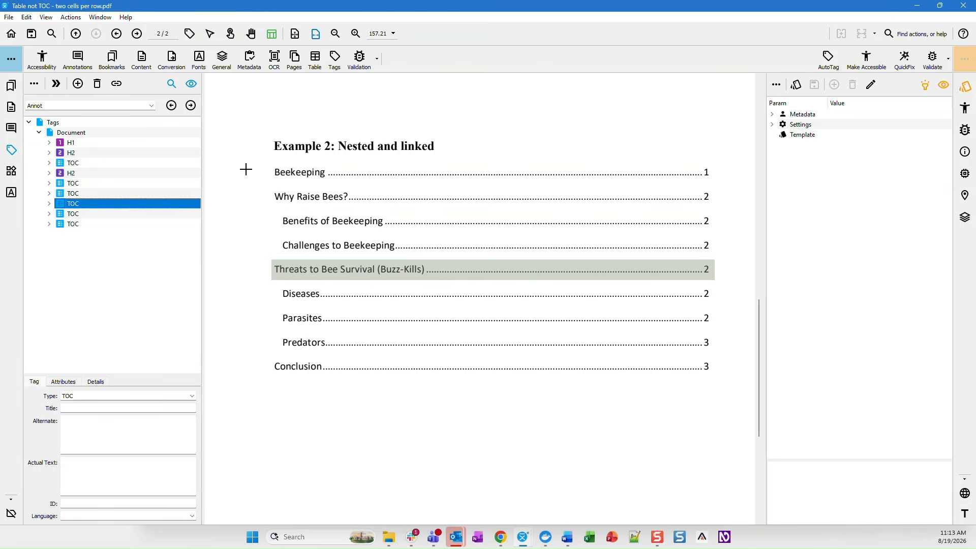
{"action": "key", "text": "Down"}
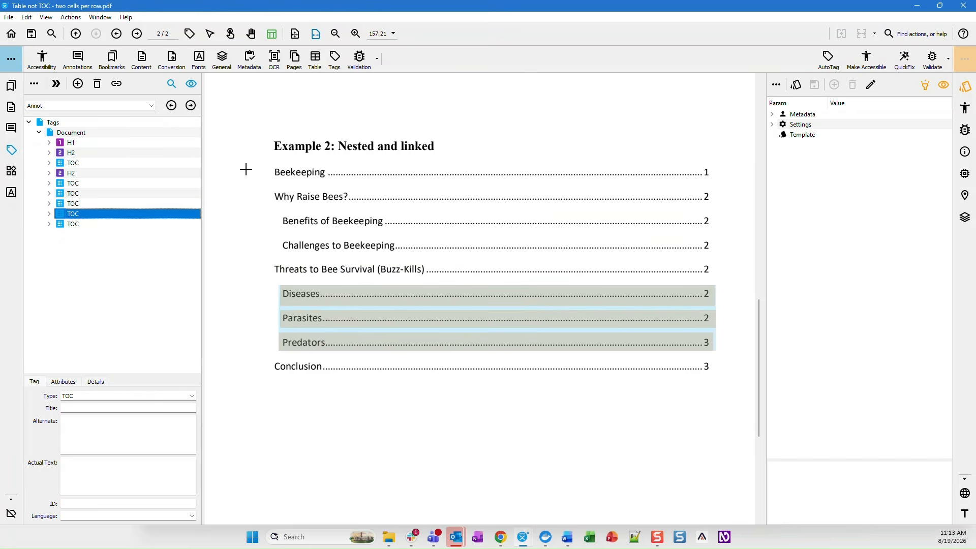
{"action": "key", "text": "Down"}
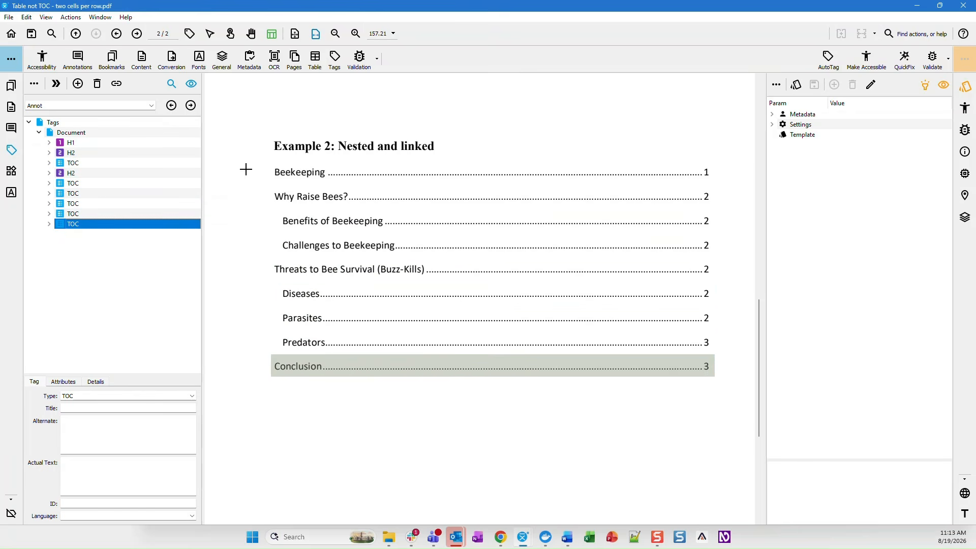
{"action": "key", "text": "Up"}
{"action": "key", "text": "Up"}
{"action": "key", "text": "Up"}
{"action": "key", "text": "Up"}
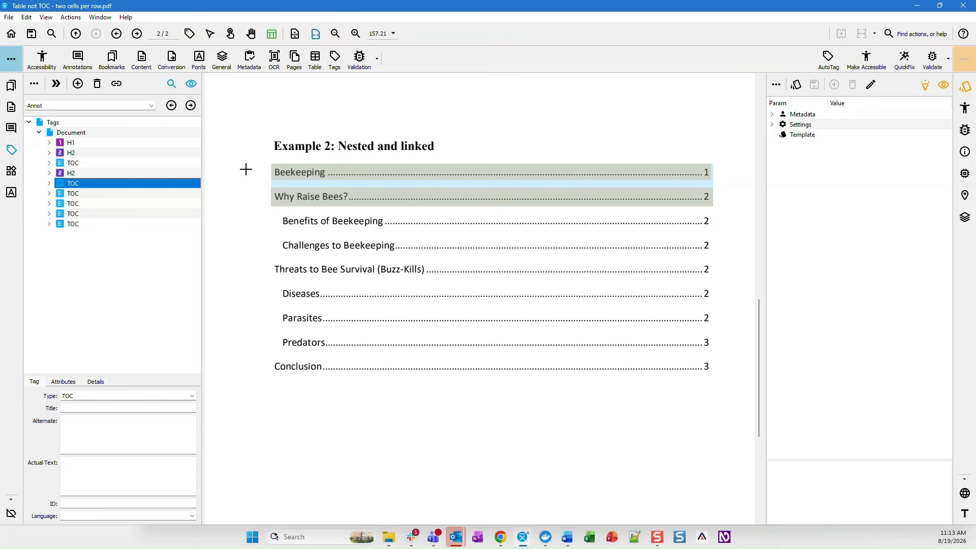
Step: Expand the first Example 2 TOC tag and inspect the Beekeeping entry from its TOCI down to the Link - OBJR
{"action": "key", "text": "Right"}
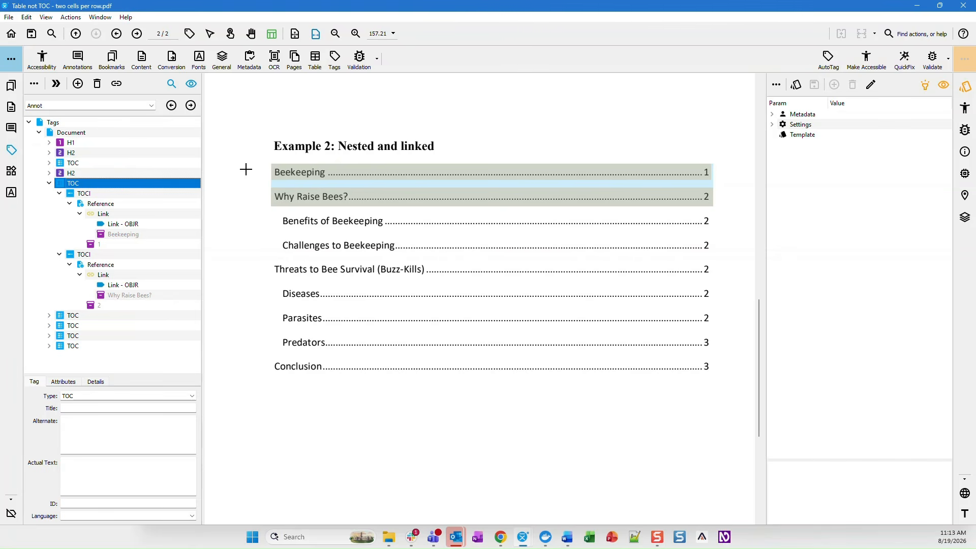
{"action": "key", "text": "Down"}
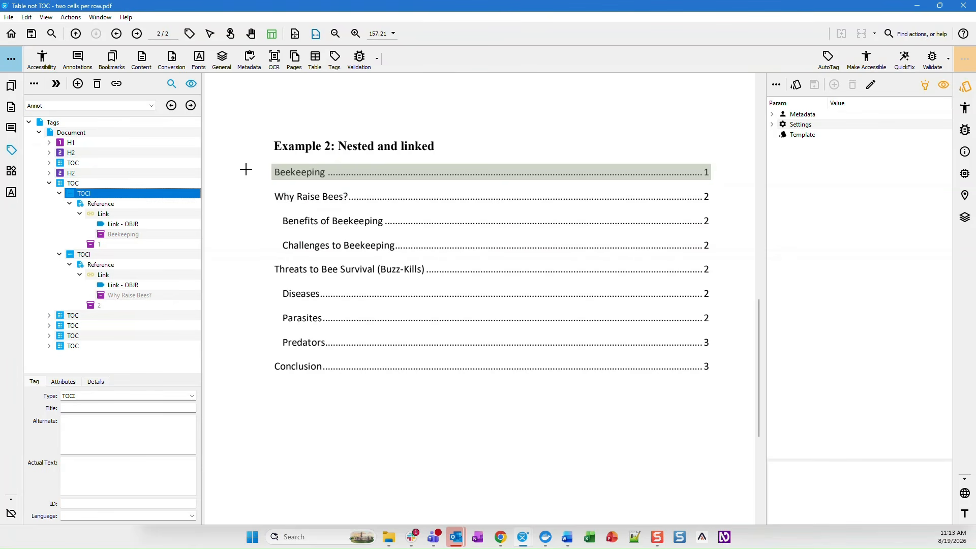
{"action": "key", "text": "Down"}
{"action": "key", "text": "Down"}
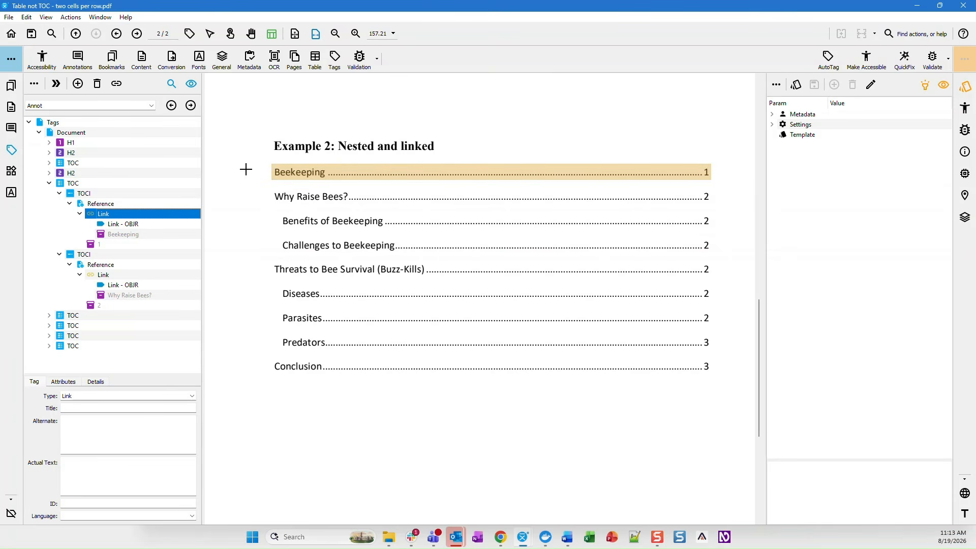
{"action": "key", "text": "Down"}
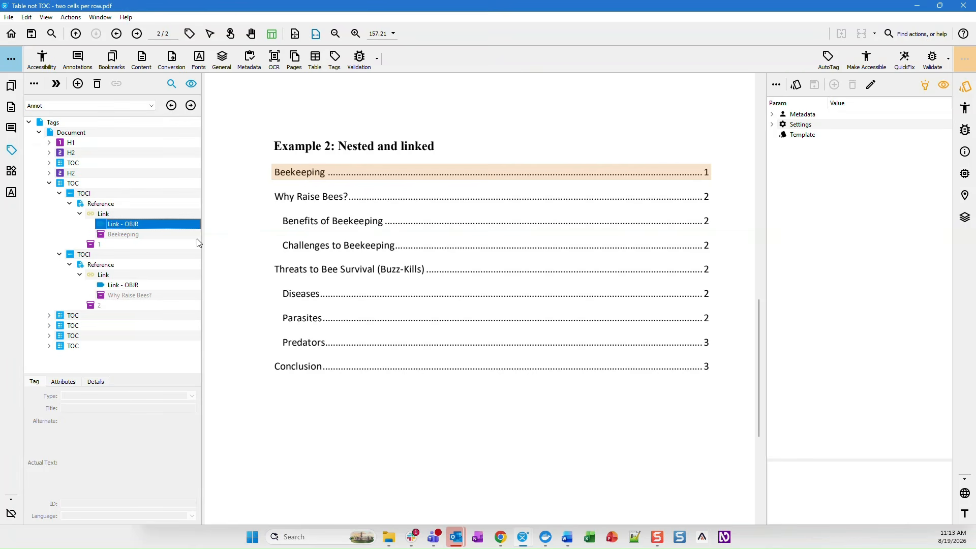
Step: Find the annotation of the Beekeeping Link - OBJR and check the Contents attribute of the first three link annotations on page 2
{"action": "right_click", "coordinate": [142, 224]}
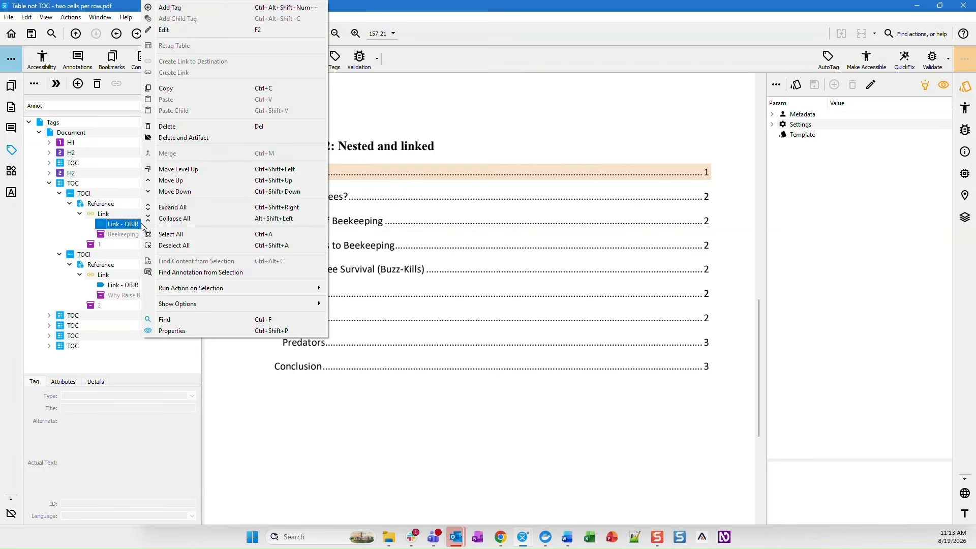
{"action": "left_click", "coordinate": [196, 273]}
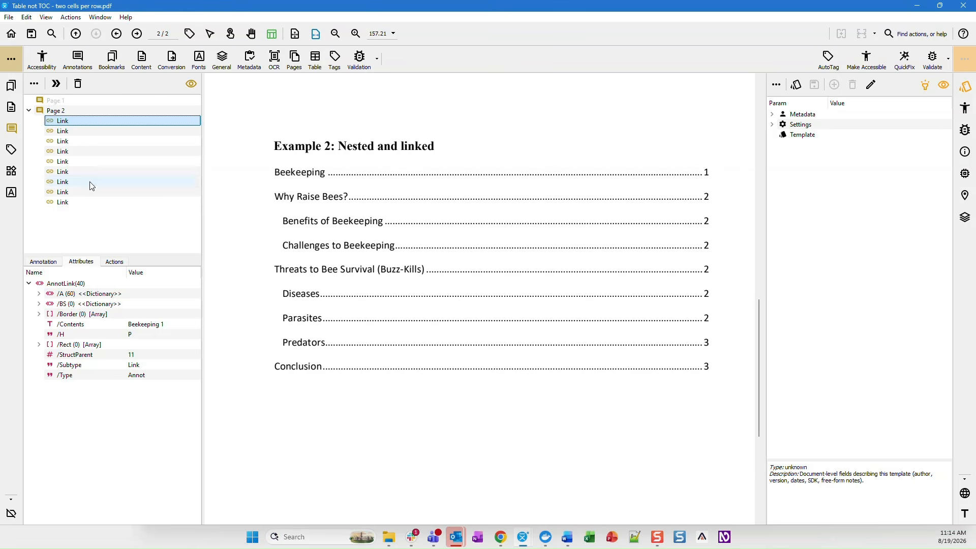
{"action": "left_click", "coordinate": [69, 134]}
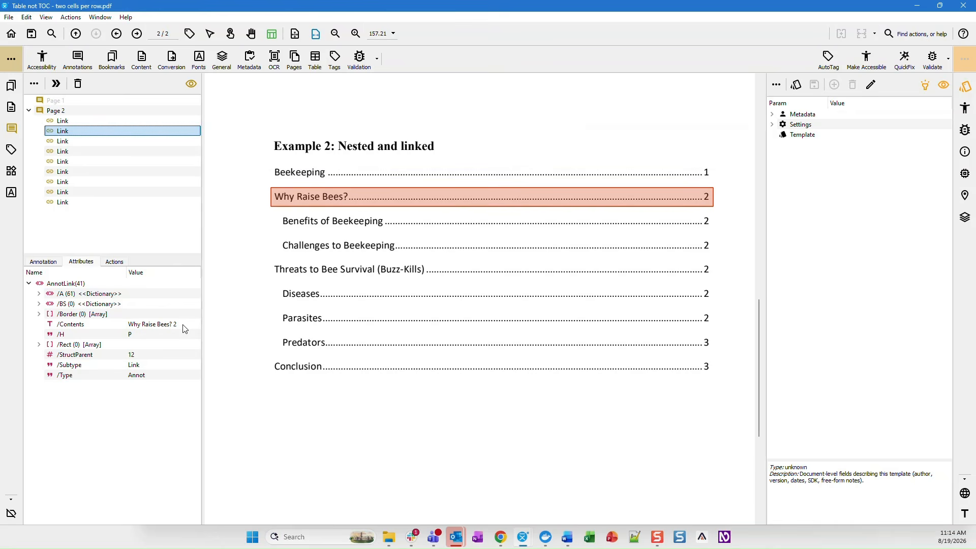
{"action": "left_click", "coordinate": [78, 143]}
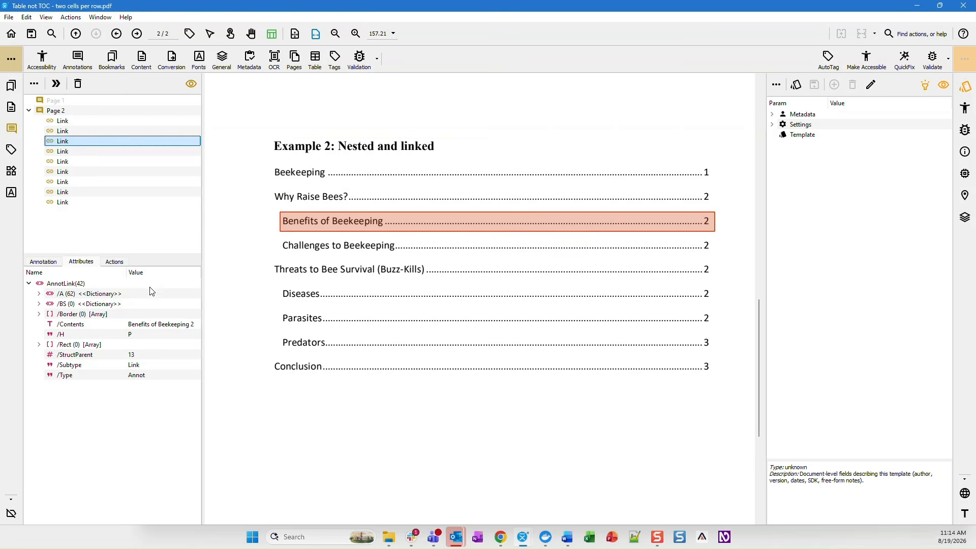
Step: Return to the tag tree and collapse the Link, Reference and TOCI tags of the Beekeeping entry
{"action": "left_click", "coordinate": [11, 150]}
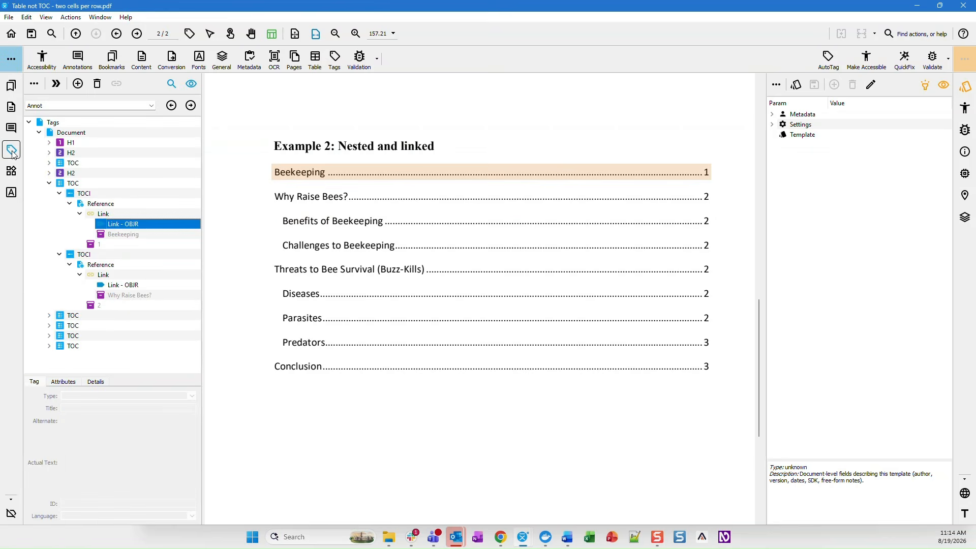
{"action": "left_click", "coordinate": [126, 215]}
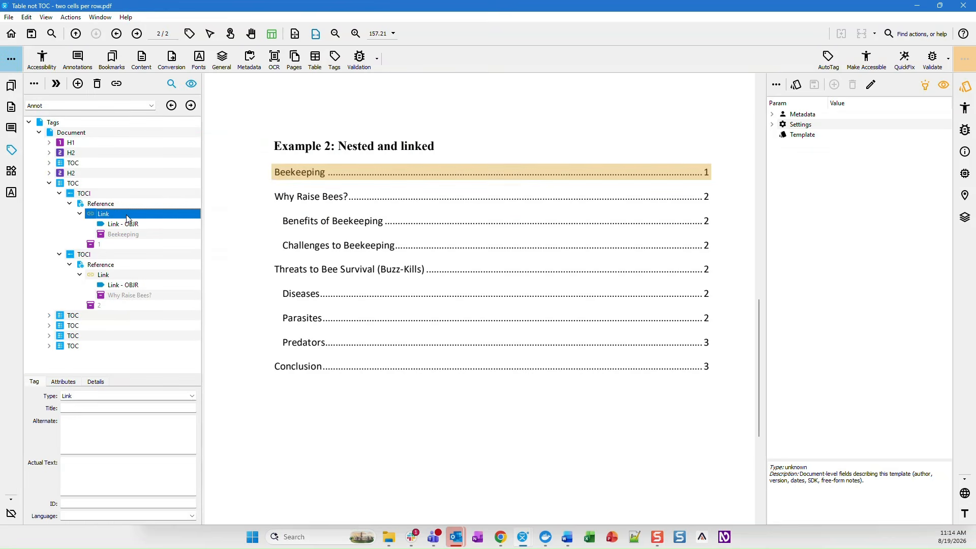
{"action": "key", "text": "Left"}
{"action": "key", "text": "Left"}
{"action": "key", "text": "Left"}
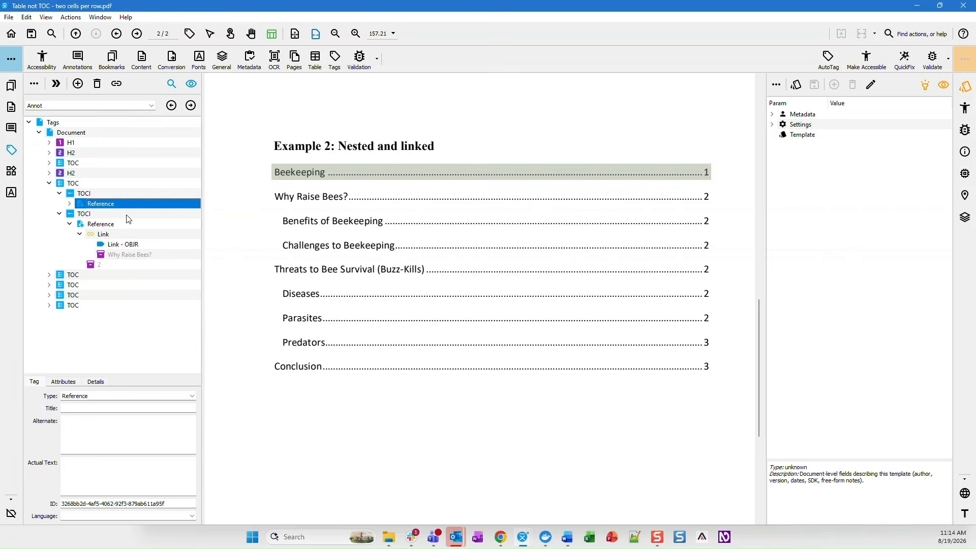
{"action": "key", "text": "Left"}
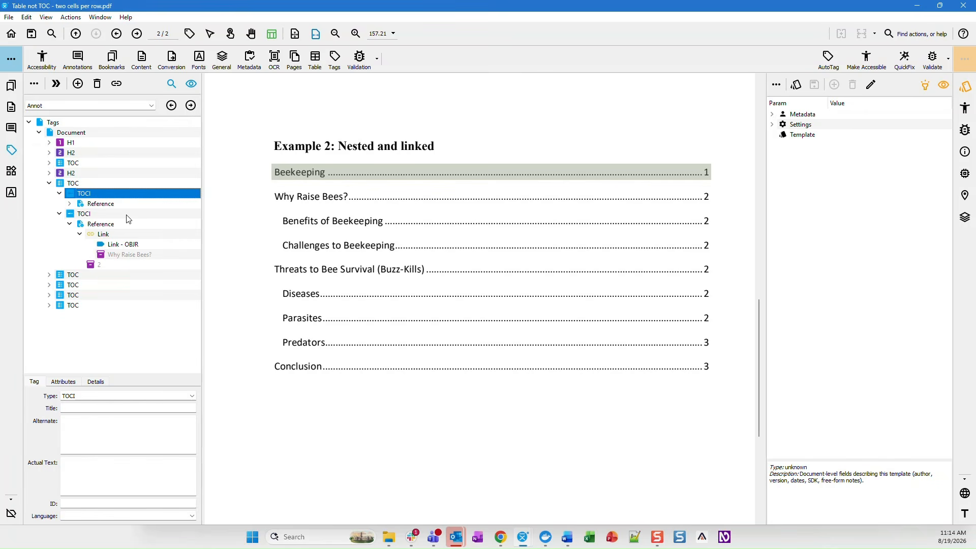
{"action": "key", "text": "Left"}
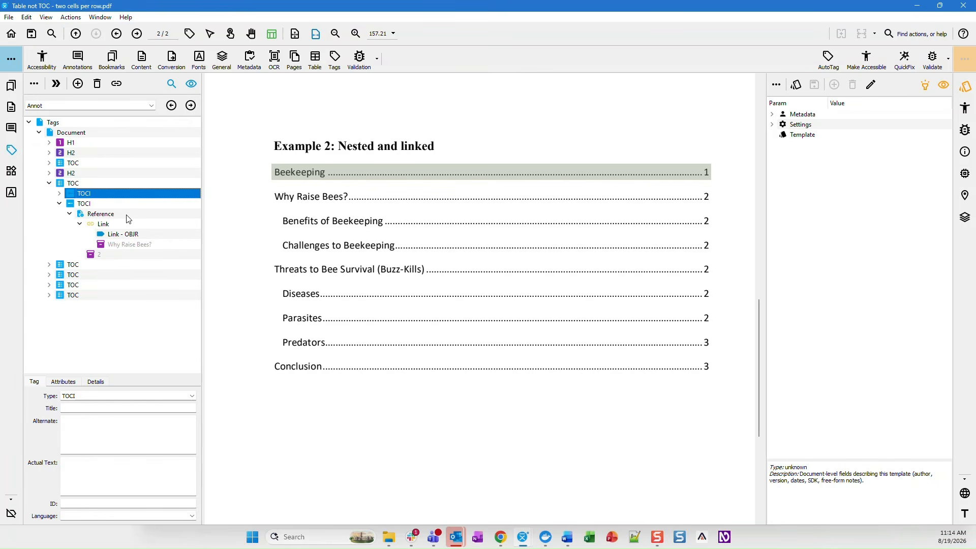
Step: Go through the Why Raise Bees? entry and collapse its Link and Reference tags
{"action": "key", "text": "Down"}
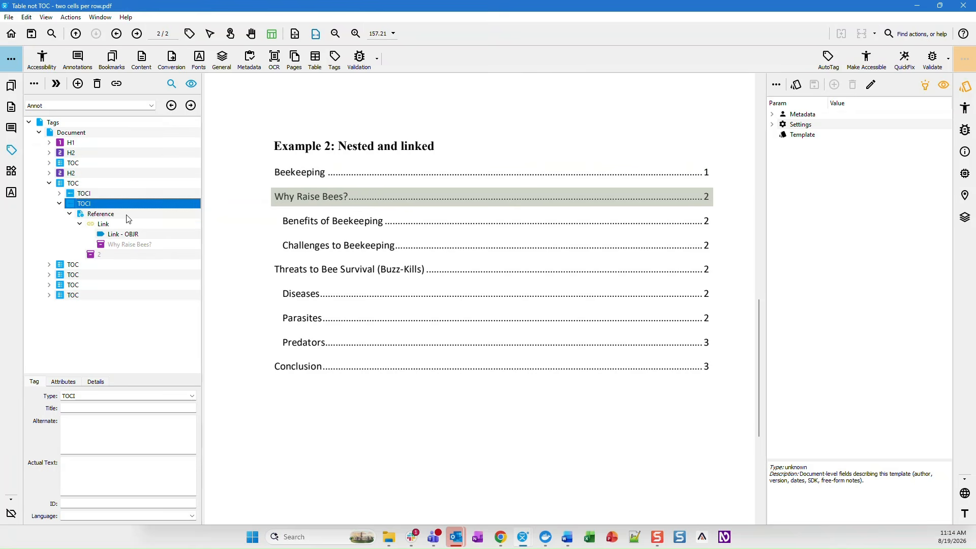
{"action": "key", "text": "Down"}
{"action": "key", "text": "Down"}
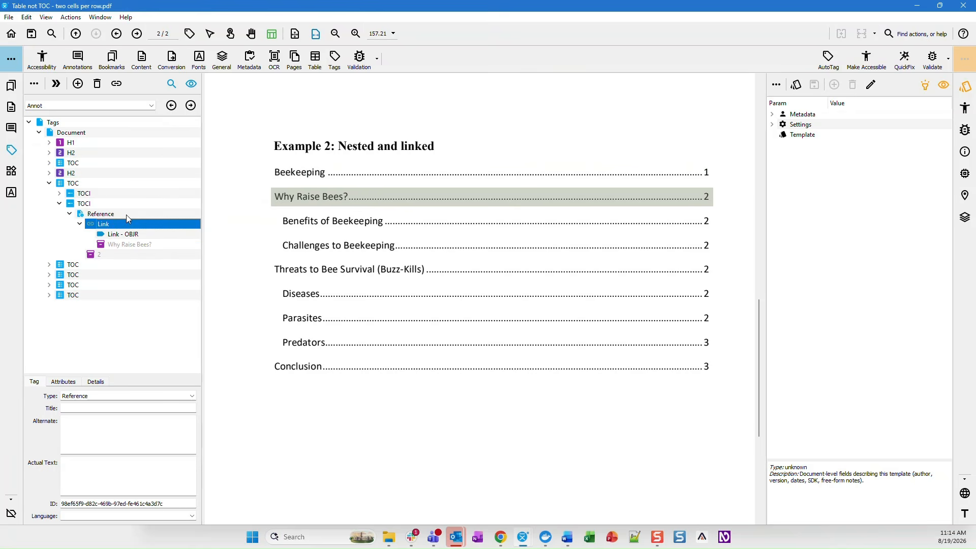
{"action": "key", "text": "Left"}
{"action": "key", "text": "Left"}
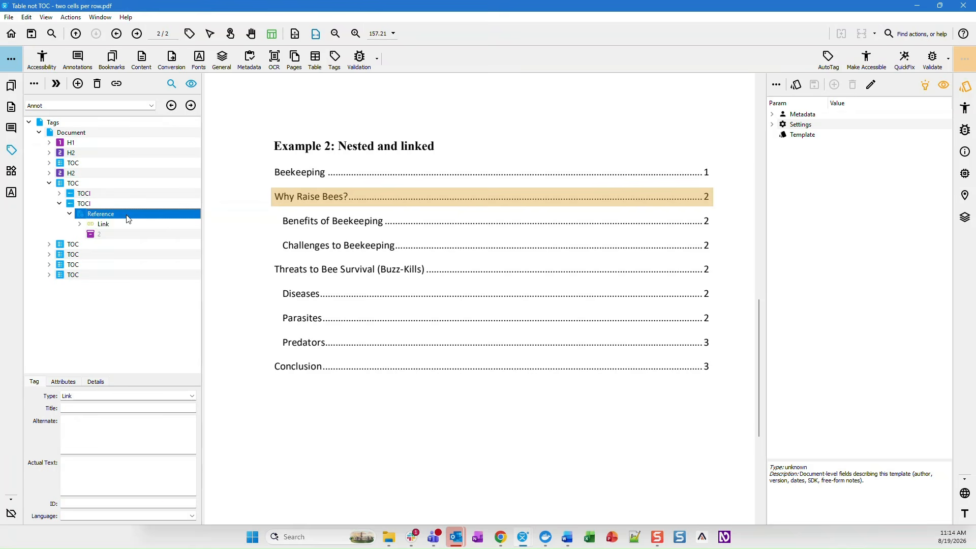
{"action": "key", "text": "Left"}
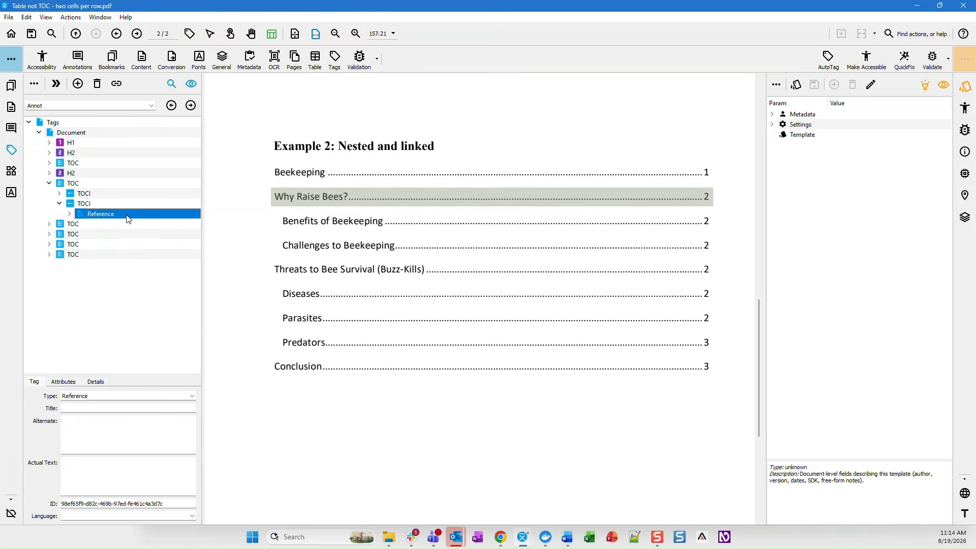
Step: Fully expand the TOC tag covering Benefits of Beekeeping and Challenges to Beekeeping and inspect its TOCI and Reference tags
{"action": "key", "text": "Down"}
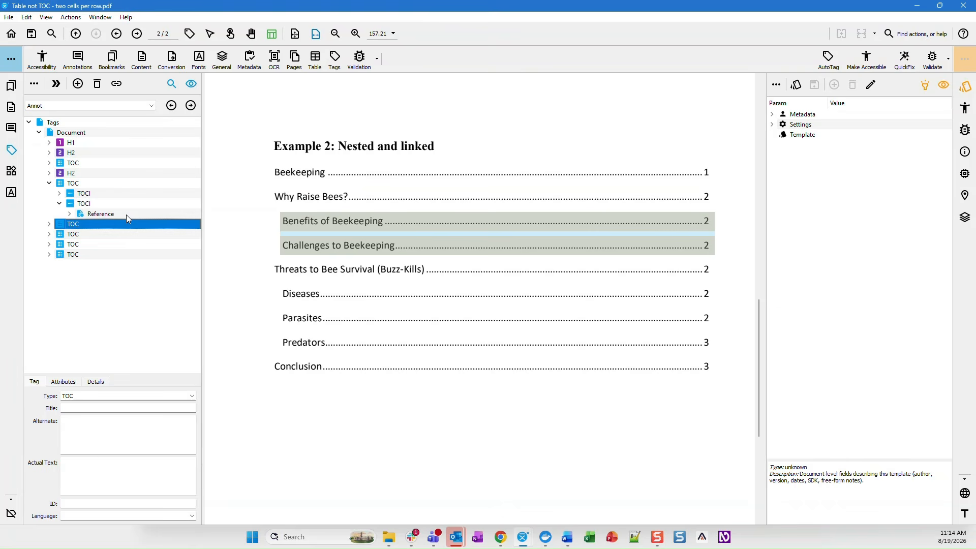
{"action": "key", "text": "Right"}
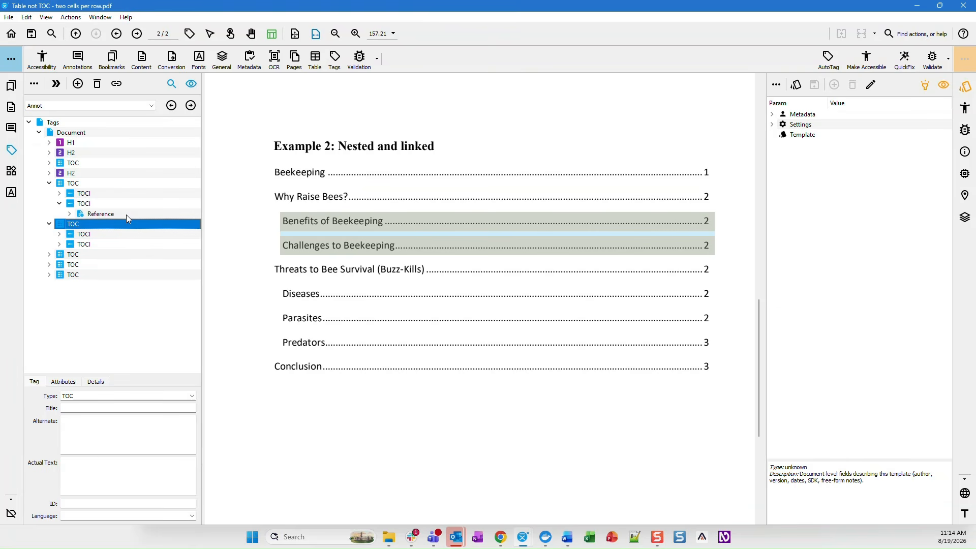
{"action": "key", "text": "asterisk"}
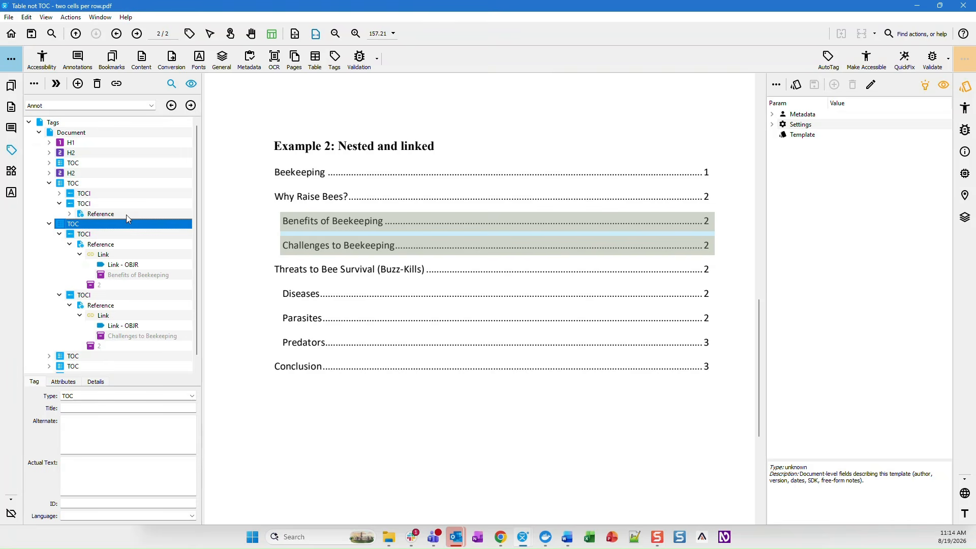
{"action": "key", "text": "Down"}
{"action": "key", "text": "Down"}
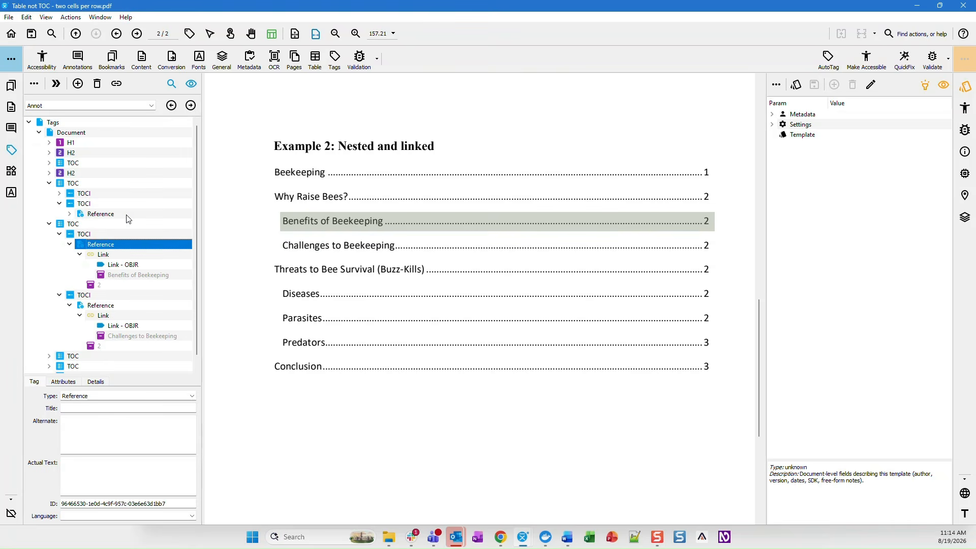
Step: Collapse the Link, Reference and TOCI tags of the Benefits of Beekeeping entry
{"action": "key", "text": "Down"}
{"action": "key", "text": "Left"}
{"action": "key", "text": "Left"}
{"action": "key", "text": "Left"}
{"action": "key", "text": "Left"}
{"action": "key", "text": "Left"}
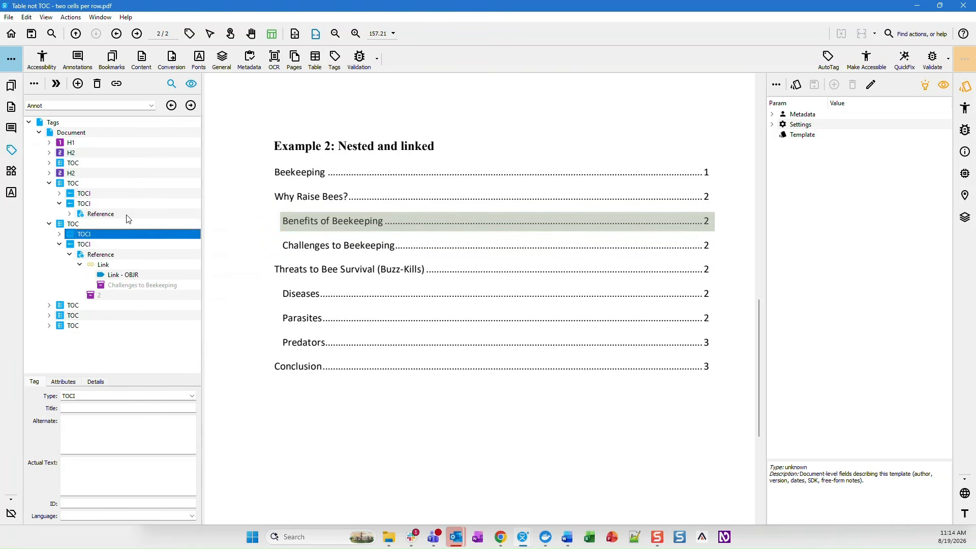
Step: Collapse the Link, Reference and TOCI tags of the Challenges to Beekeeping entry and return to their parent TOC tag
{"action": "key", "text": "Down"}
{"action": "key", "text": "Down"}
{"action": "key", "text": "Down"}
{"action": "key", "text": "Left"}
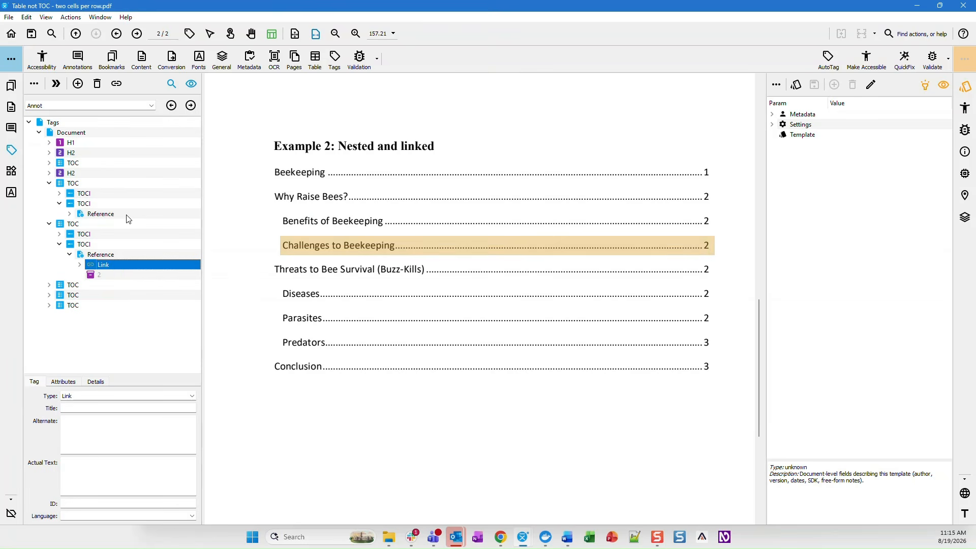
{"action": "key", "text": "Left"}
{"action": "key", "text": "Left"}
{"action": "key", "text": "Left"}
{"action": "key", "text": "Left"}
{"action": "key", "text": "Up"}
{"action": "key", "text": "Left"}
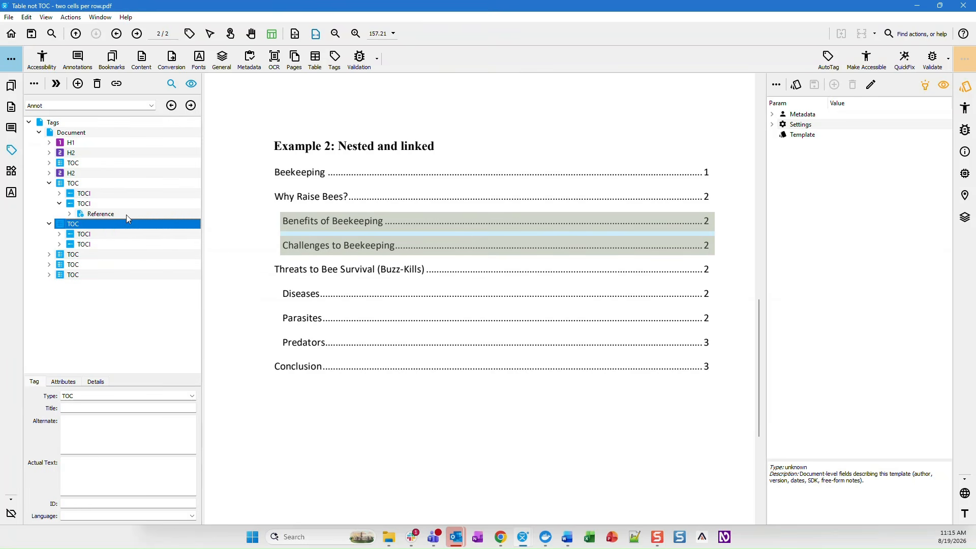
Step: Copy the TOC tag covering the Benefits and Challenges entries and paste it as a child of the Why Raise Bees? TOCI
{"action": "left_click", "coordinate": [90, 205]}
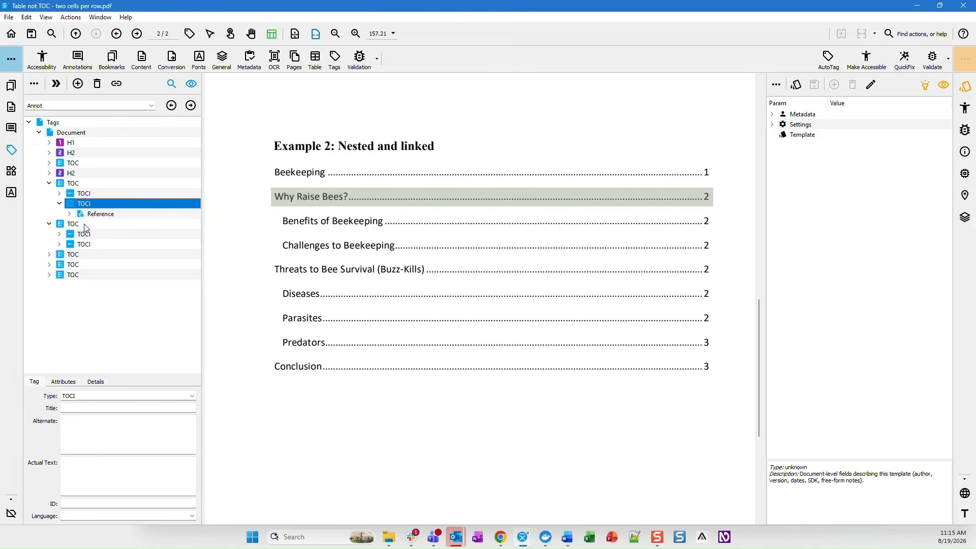
{"action": "left_click", "coordinate": [84, 224]}
{"action": "right_click", "coordinate": [84, 226]}
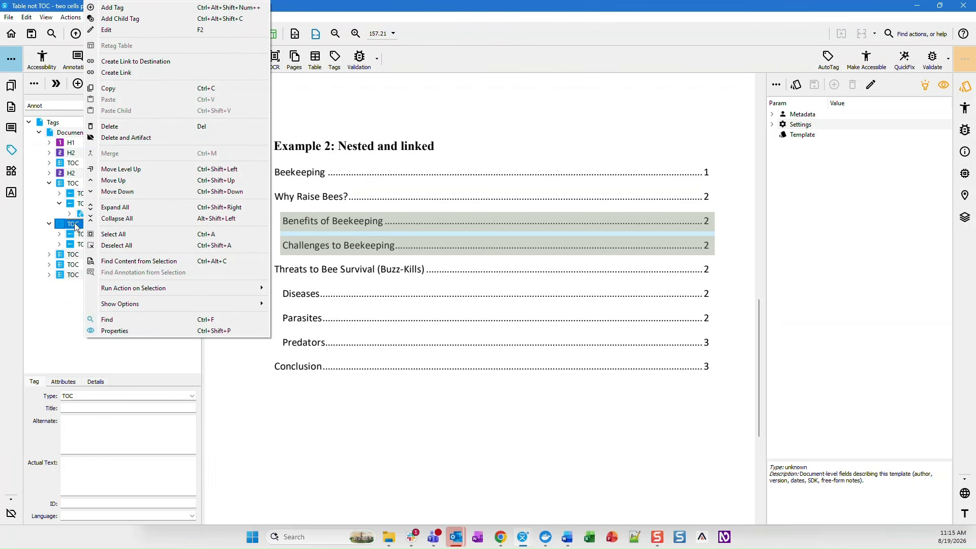
{"action": "left_click", "coordinate": [126, 89]}
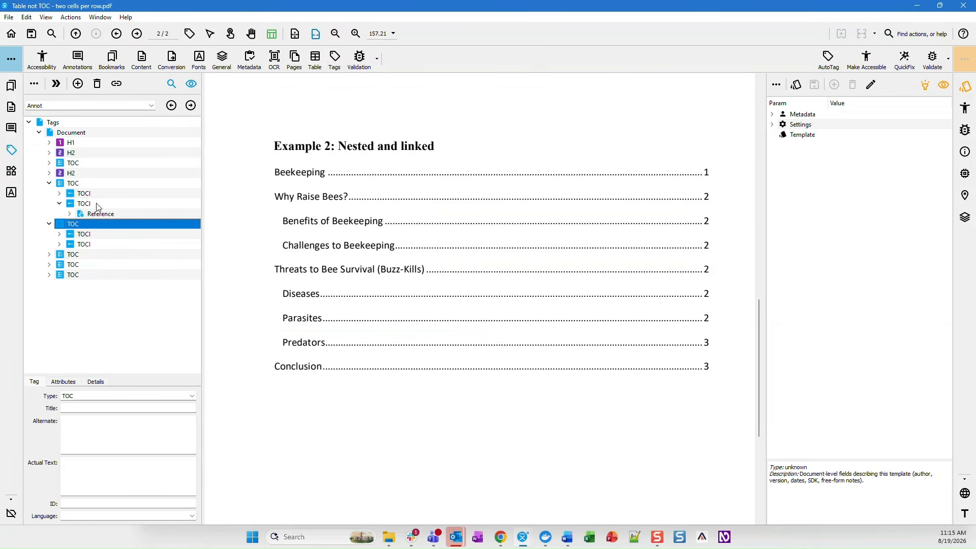
{"action": "left_click", "coordinate": [98, 215]}
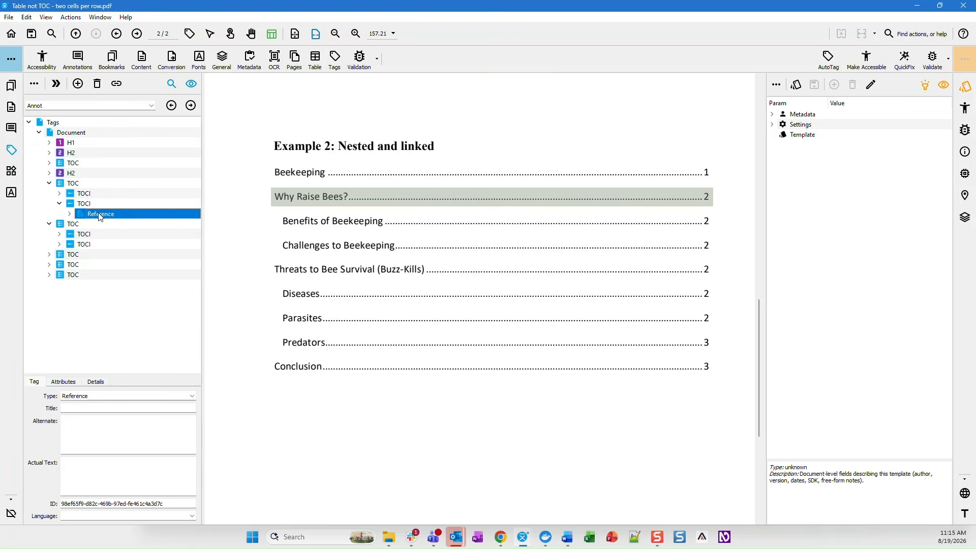
{"action": "right_click", "coordinate": [101, 217]}
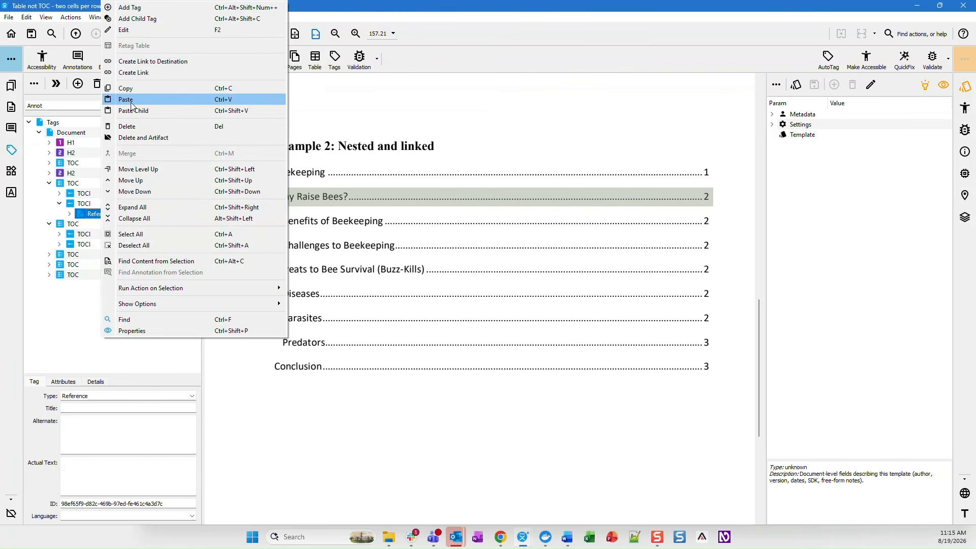
{"action": "left_click", "coordinate": [86, 205]}
{"action": "right_click", "coordinate": [94, 208]}
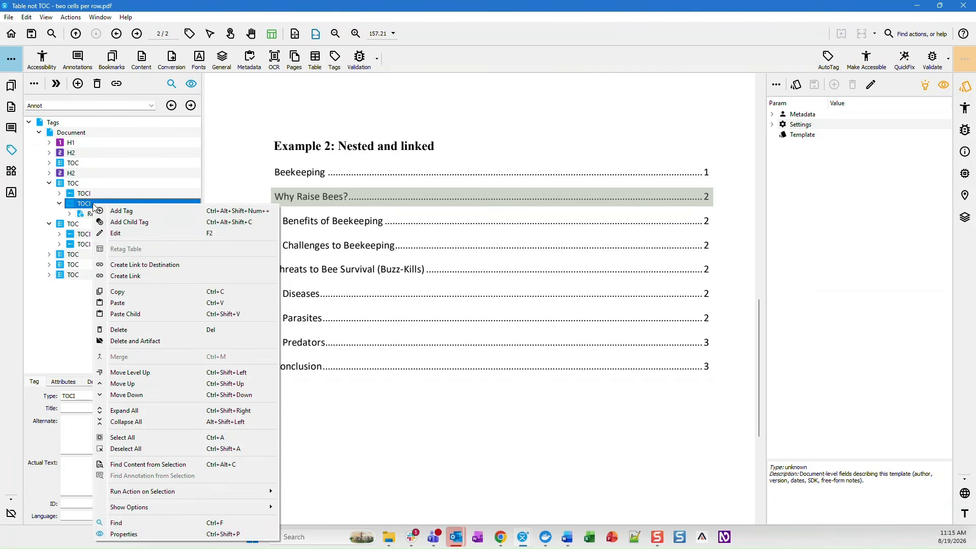
{"action": "left_click", "coordinate": [125, 314]}
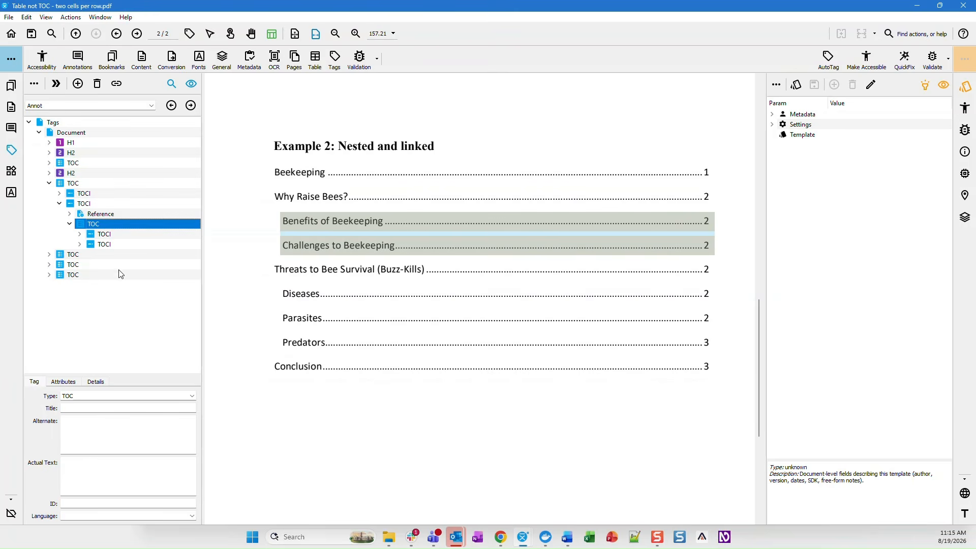
Step: Check the Reference, nested TOC and its two TOCI tags inside the Why Raise Bees? TOCI
{"action": "left_click", "coordinate": [102, 215]}
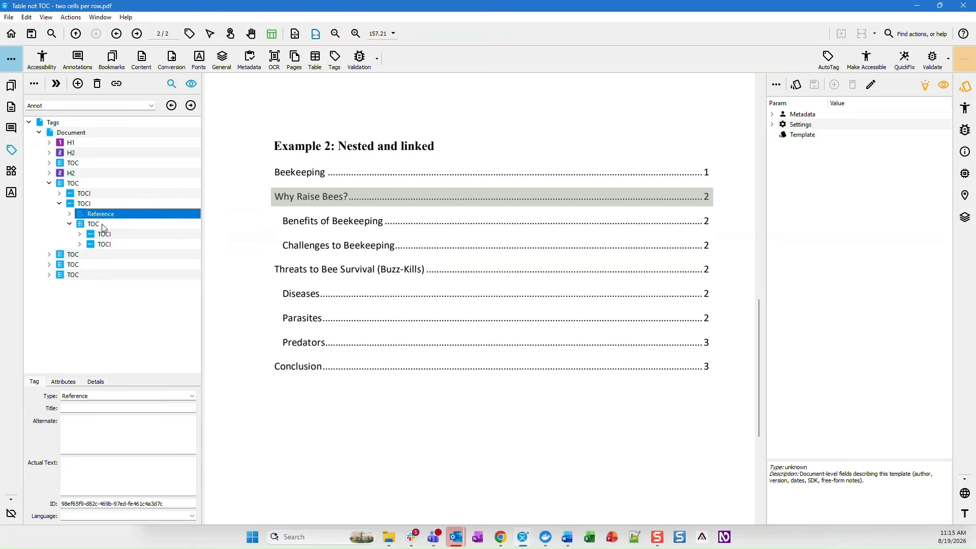
{"action": "left_click", "coordinate": [102, 224]}
{"action": "left_click", "coordinate": [105, 234]}
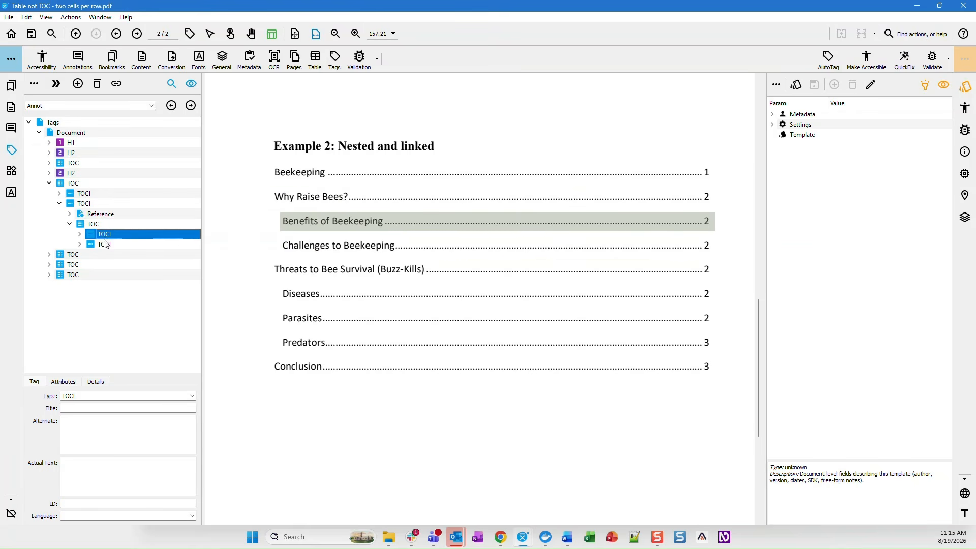
{"action": "left_click", "coordinate": [103, 242]}
{"action": "left_click", "coordinate": [105, 224]}
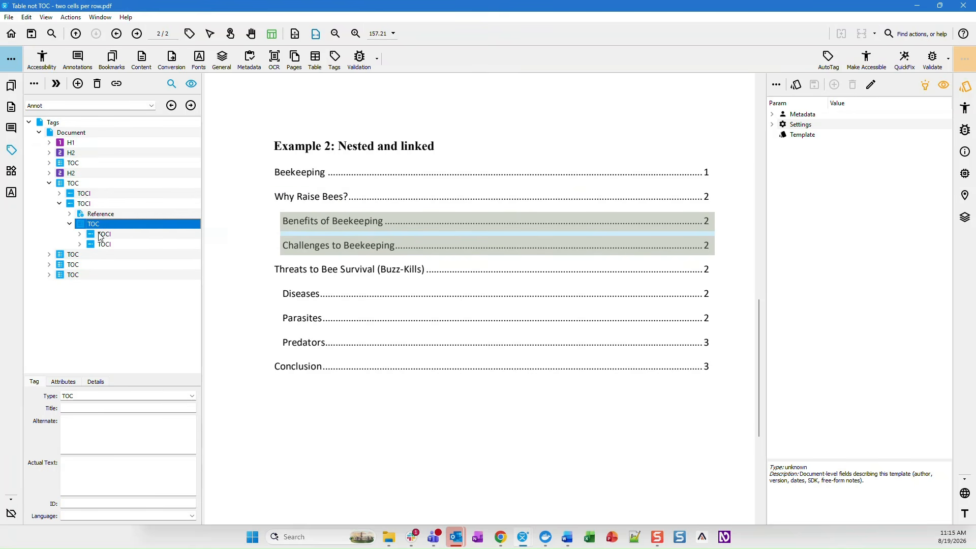
Step: Collapse the nested TOC tag and the Why Raise Bees? TOCI that contains it
{"action": "double_click", "coordinate": [94, 224]}
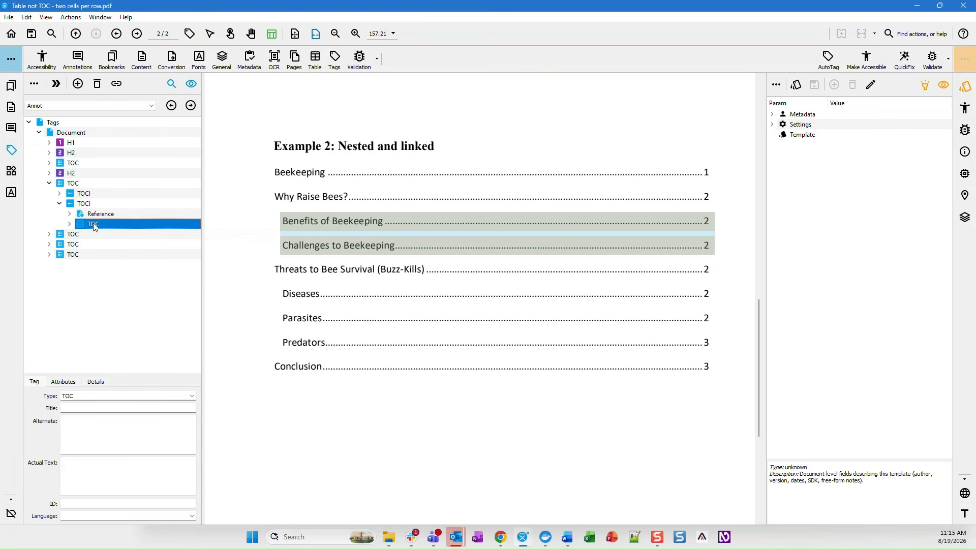
{"action": "key", "text": "Left"}
{"action": "key", "text": "Left"}
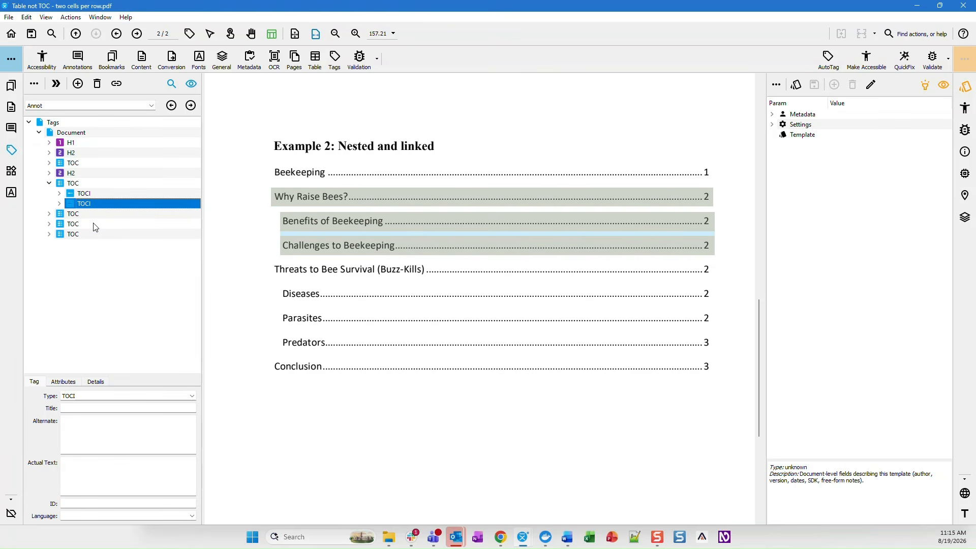
Step: Compare the entries covered by the Beekeeping and Why Raise Bees? TOCI tags, and collapse their parent TOC tag
{"action": "key", "text": "Up"}
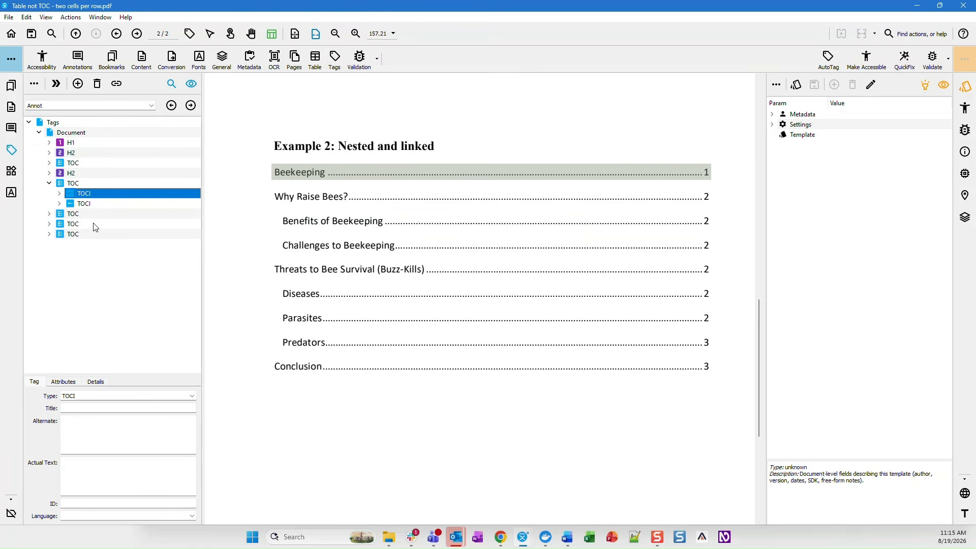
{"action": "key", "text": "Down"}
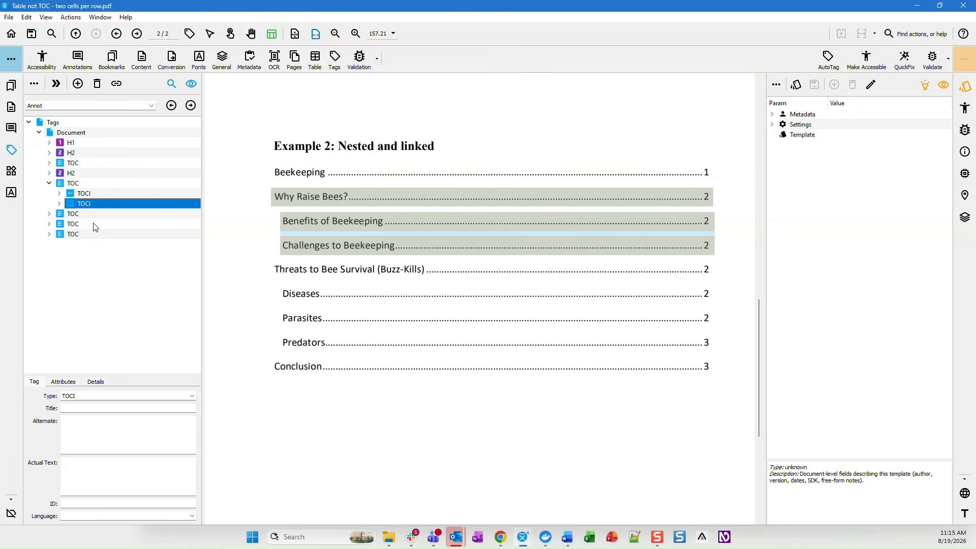
{"action": "key", "text": "Up"}
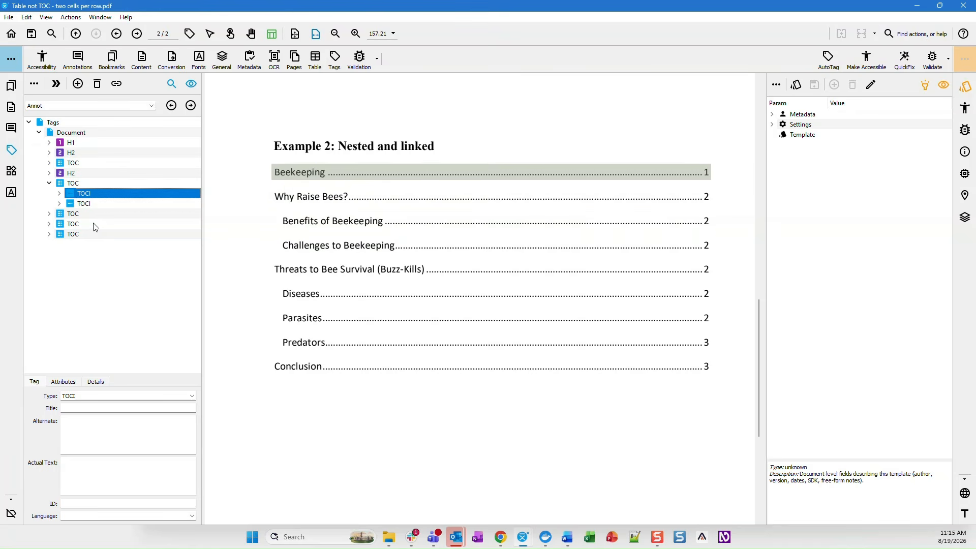
{"action": "key", "text": "Left"}
{"action": "key", "text": "Left"}
{"action": "key", "text": "Down"}
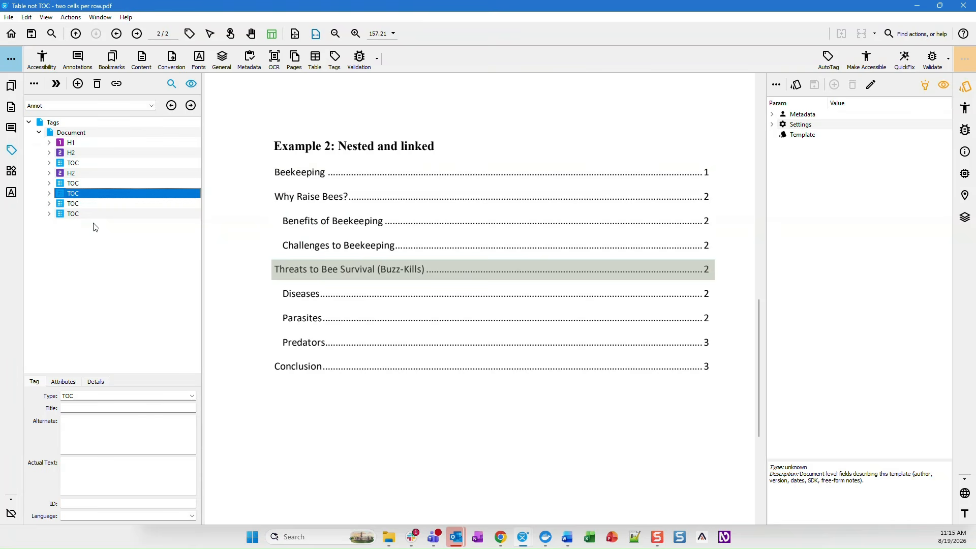
Step: Expand the Threats to Bee Survival TOC tag, inspect its structure down to the Link, and collapse the Link, Reference and TOCI tags
{"action": "key", "text": "Right"}
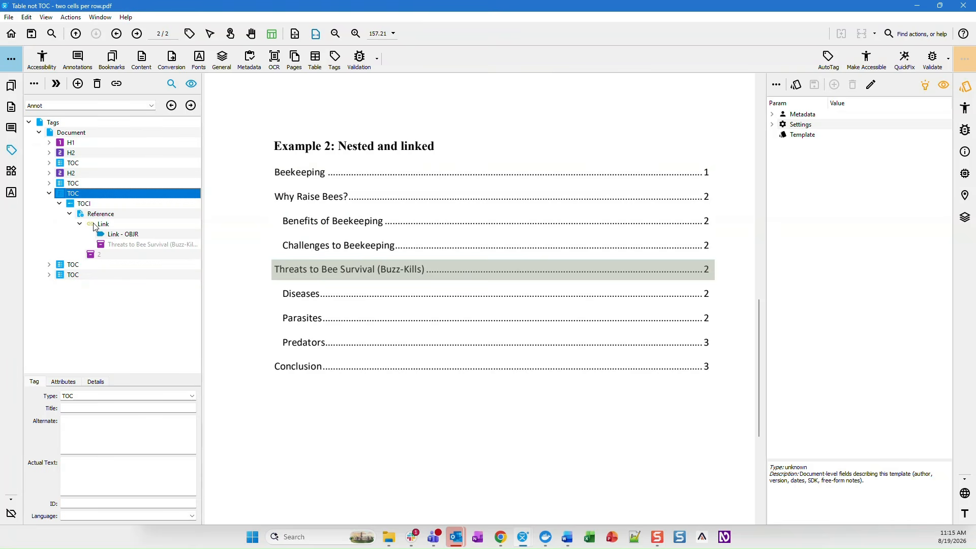
{"action": "key", "text": "Down"}
{"action": "key", "text": "Down"}
{"action": "key", "text": "Down"}
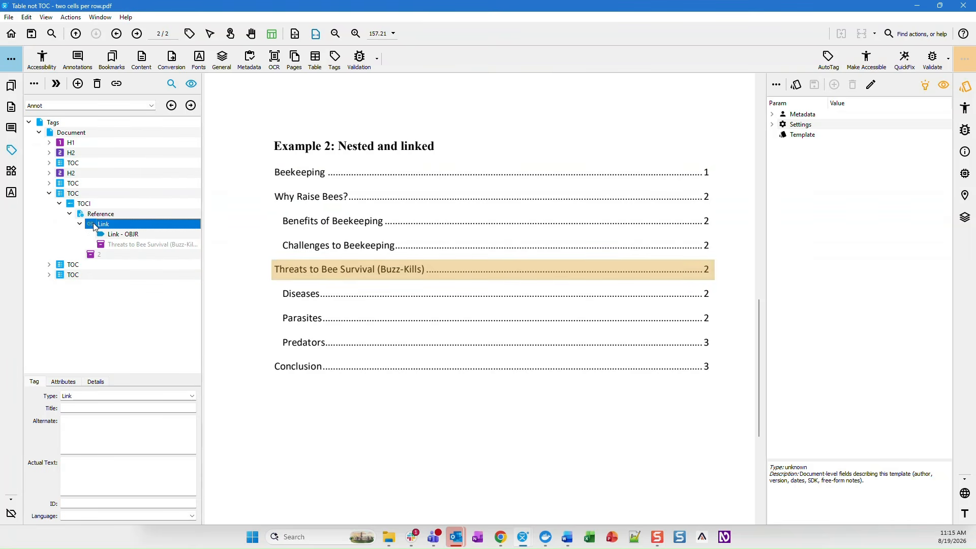
{"action": "key", "text": "Left"}
{"action": "key", "text": "Left"}
{"action": "key", "text": "Left"}
{"action": "key", "text": "Left"}
{"action": "key", "text": "Left"}
{"action": "key", "text": "Left"}
{"action": "key", "text": "Left"}
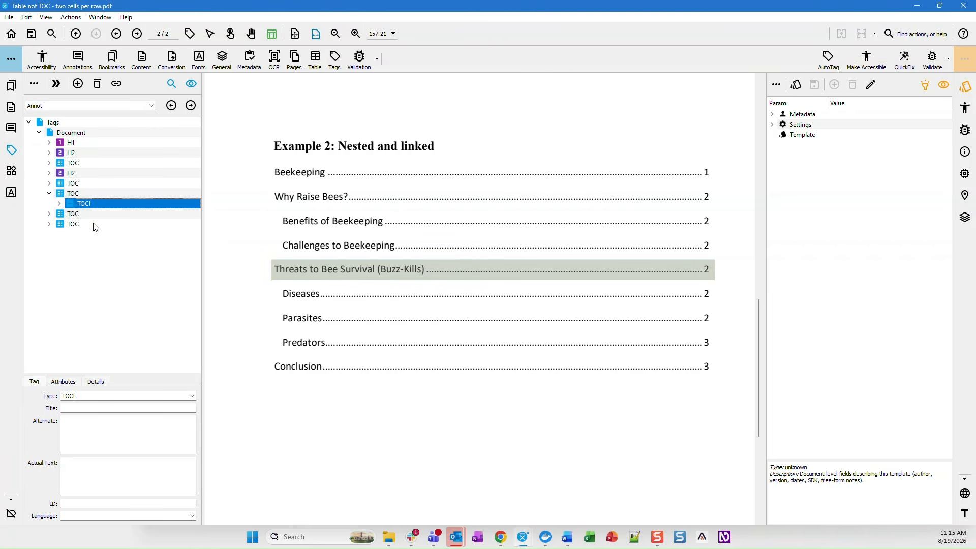
Step: Review the first two TOC tags under Example 2 and expand the TOC tag covering Diseases, Parasites and Predators
{"action": "key", "text": "Up"}
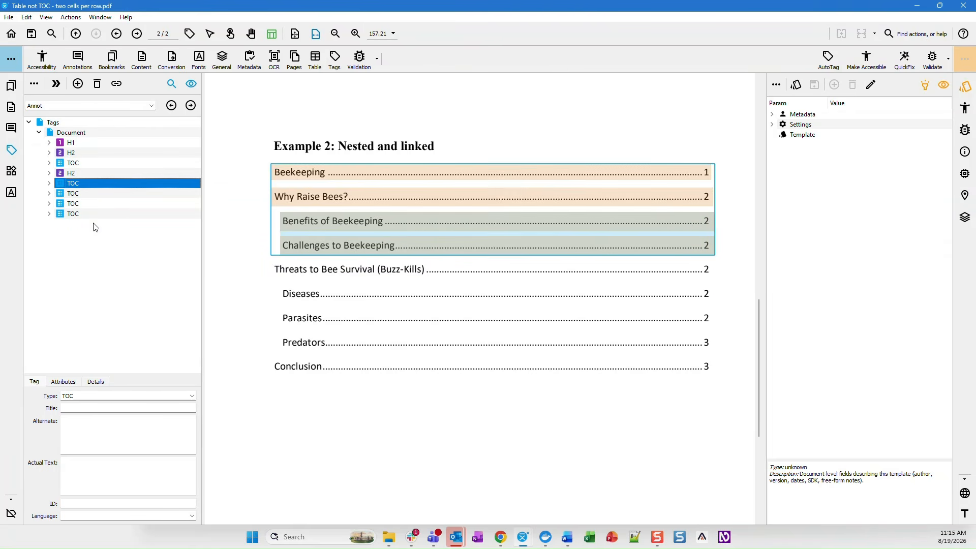
{"action": "key", "text": "Down"}
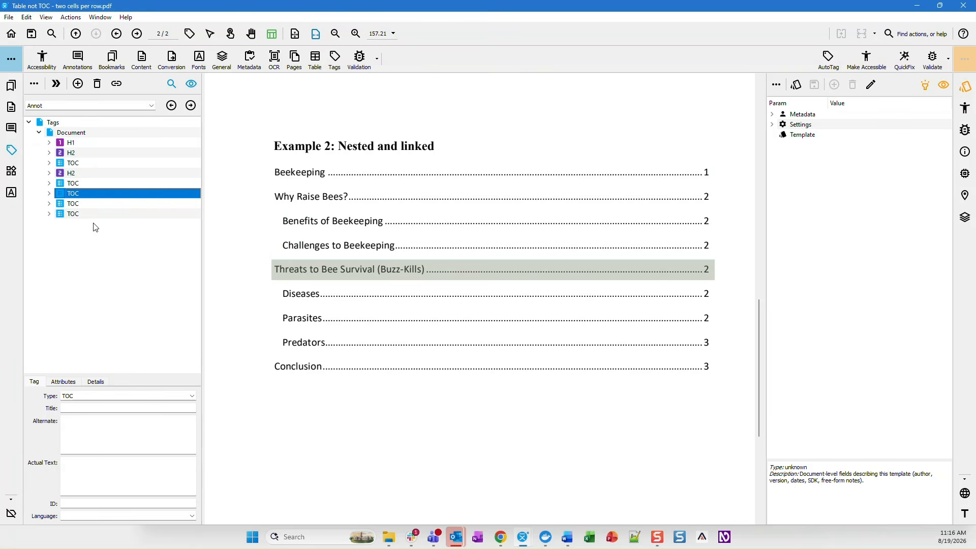
{"action": "key", "text": "Right"}
{"action": "key", "text": "Down"}
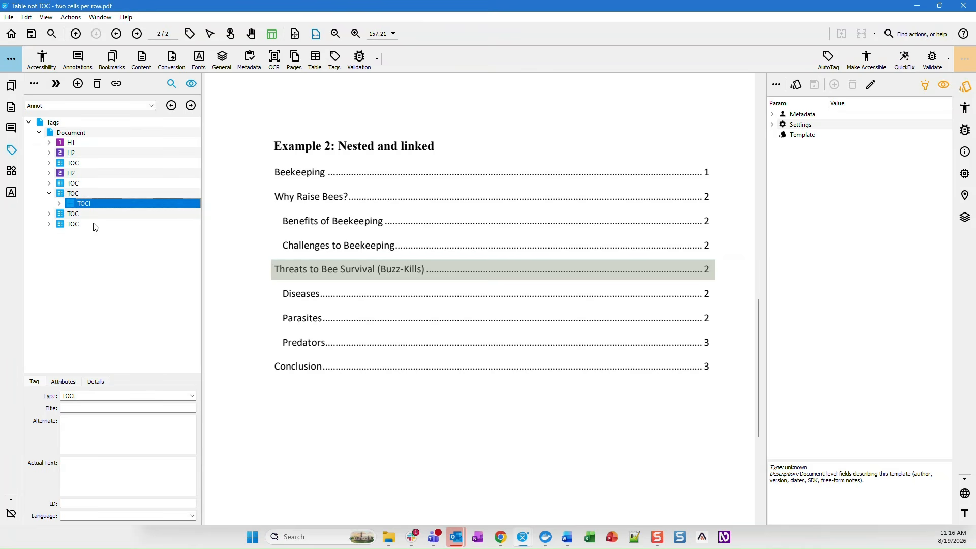
{"action": "key", "text": "Down"}
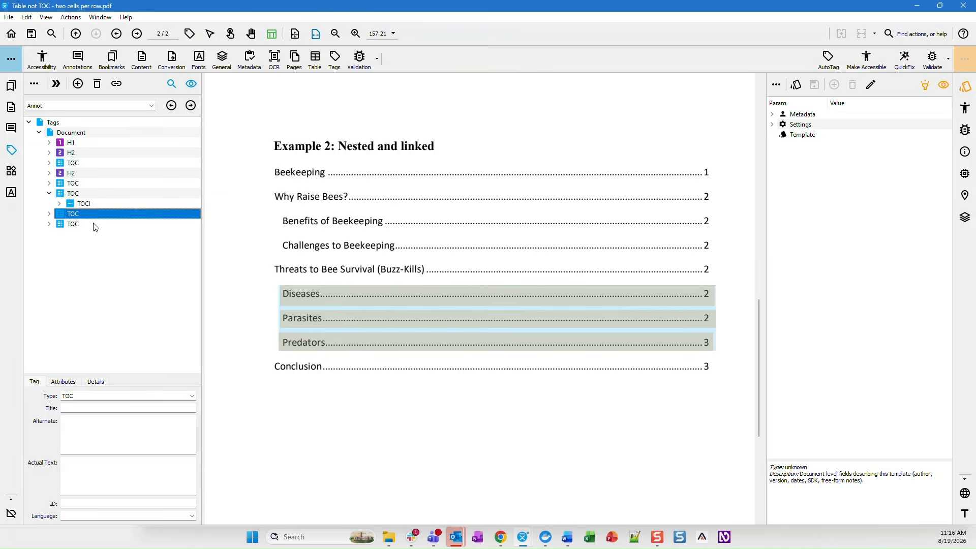
{"action": "key", "text": "Right"}
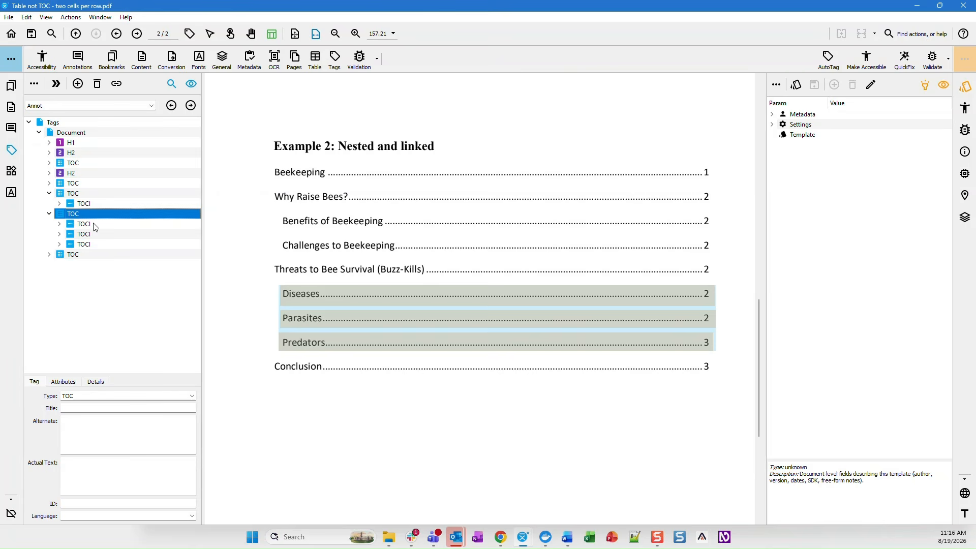
Step: Check the Diseases, Parasites and Predators TOCI tags and nest their TOC tag inside the Threats to Bee Survival TOCI
{"action": "key", "text": "Down"}
{"action": "key", "text": "Down"}
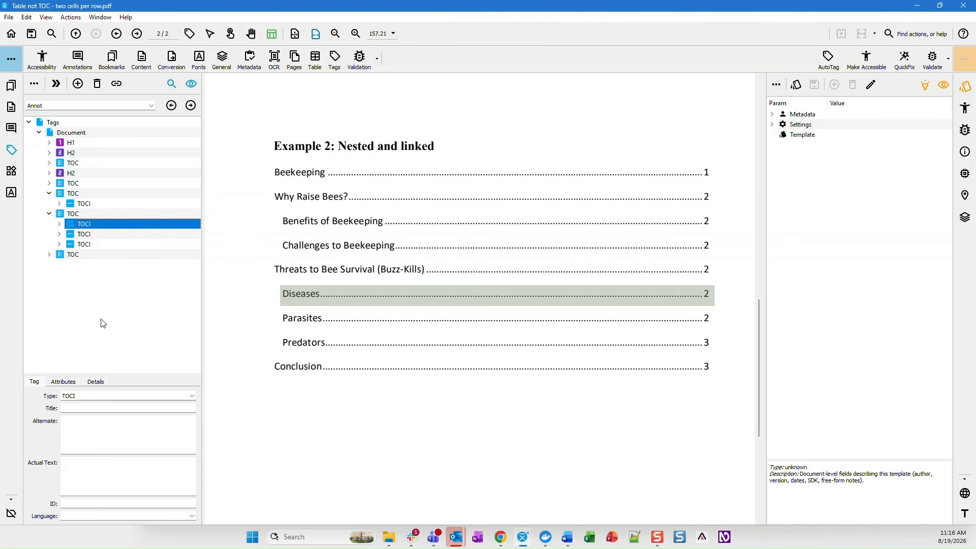
{"action": "key", "text": "Down"}
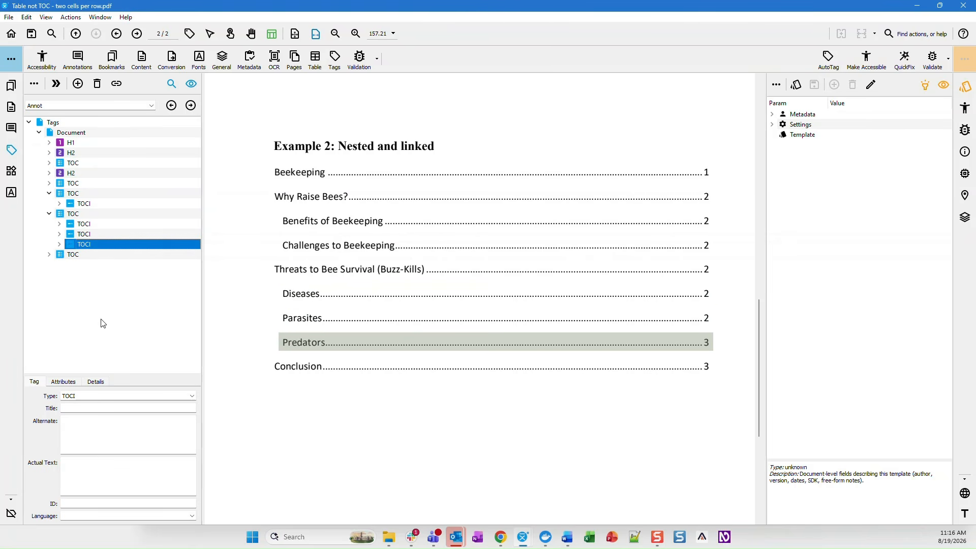
{"action": "key", "text": "Up"}
{"action": "key", "text": "Up"}
{"action": "key", "text": "Up"}
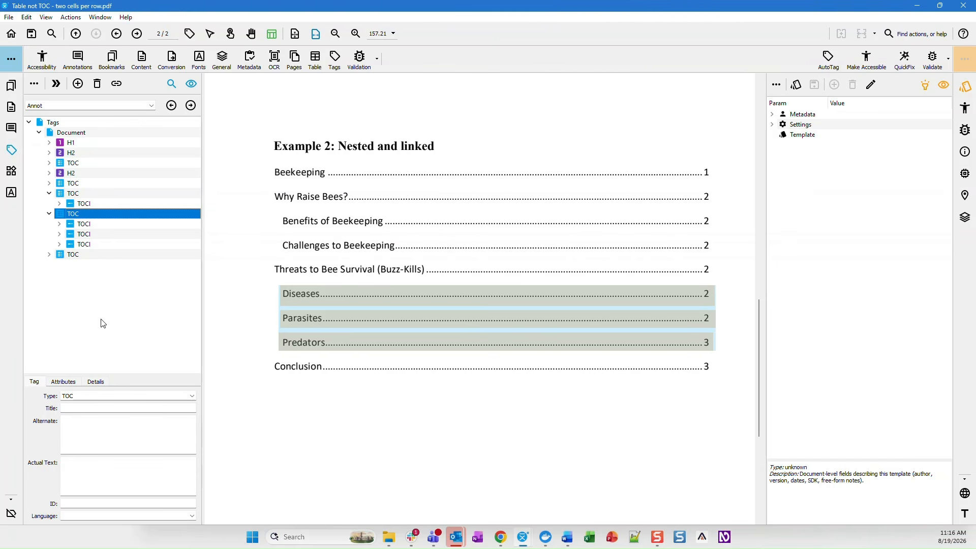
{"action": "key", "text": "Up"}
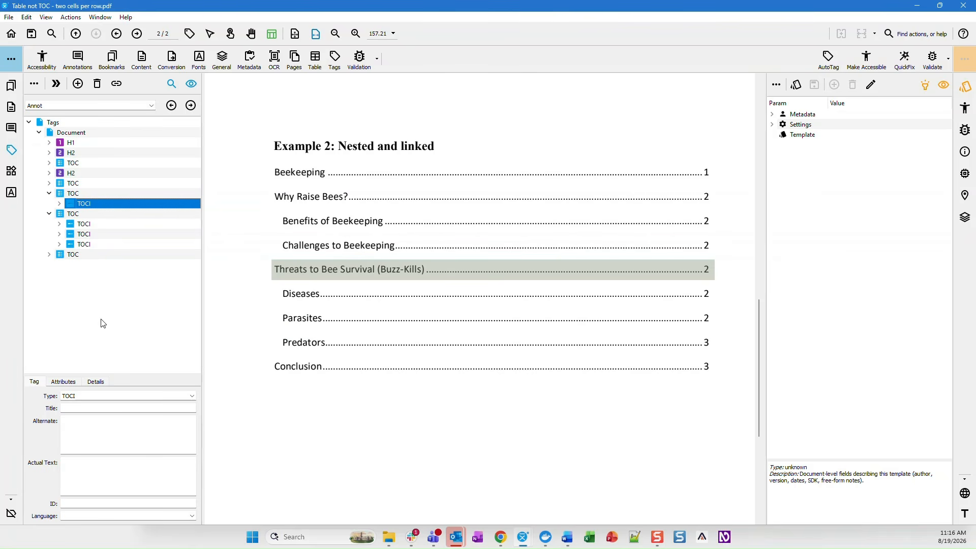
{"action": "key", "text": "ctrl+v"}
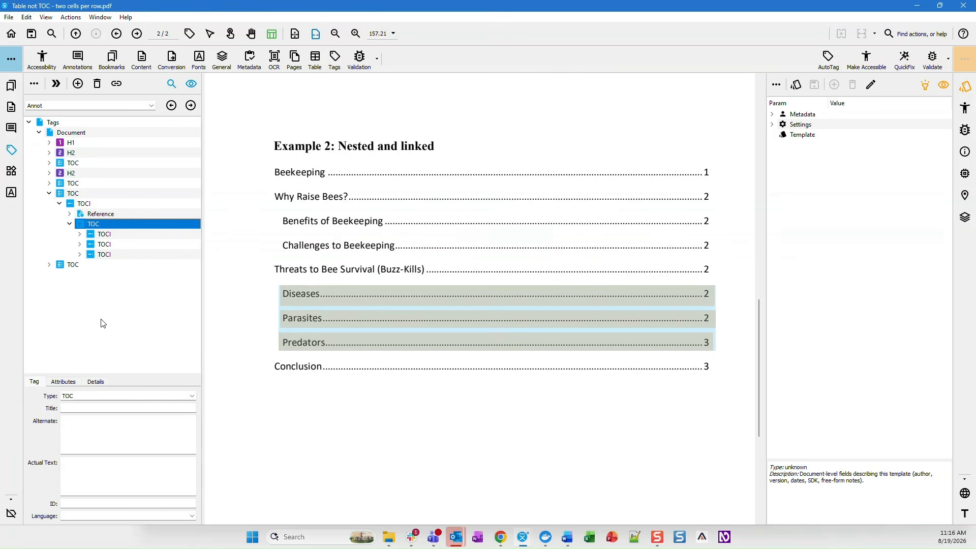
Step: Check the Reference and nested TOC inside the Threats to Bee Survival TOCI, and collapse that branch up to its parent TOC
{"action": "key", "text": "Up"}
{"action": "key", "text": "Up"}
{"action": "key", "text": "Down"}
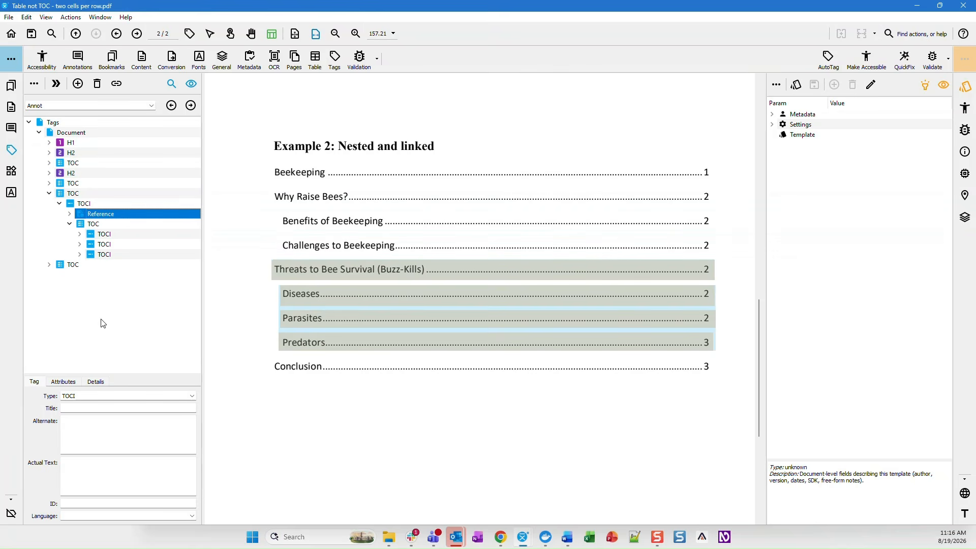
{"action": "key", "text": "Down"}
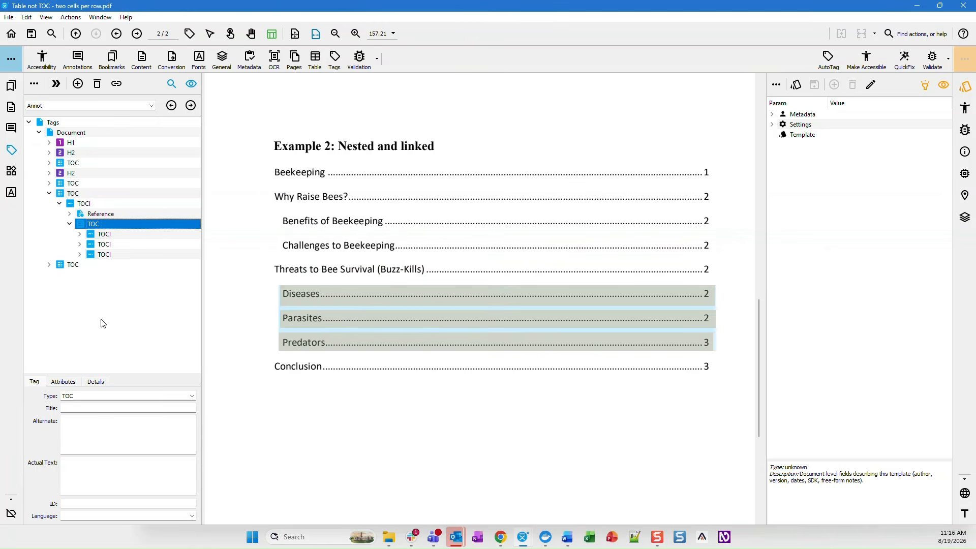
{"action": "key", "text": "Left"}
{"action": "key", "text": "Up"}
{"action": "key", "text": "Up"}
{"action": "key", "text": "Left"}
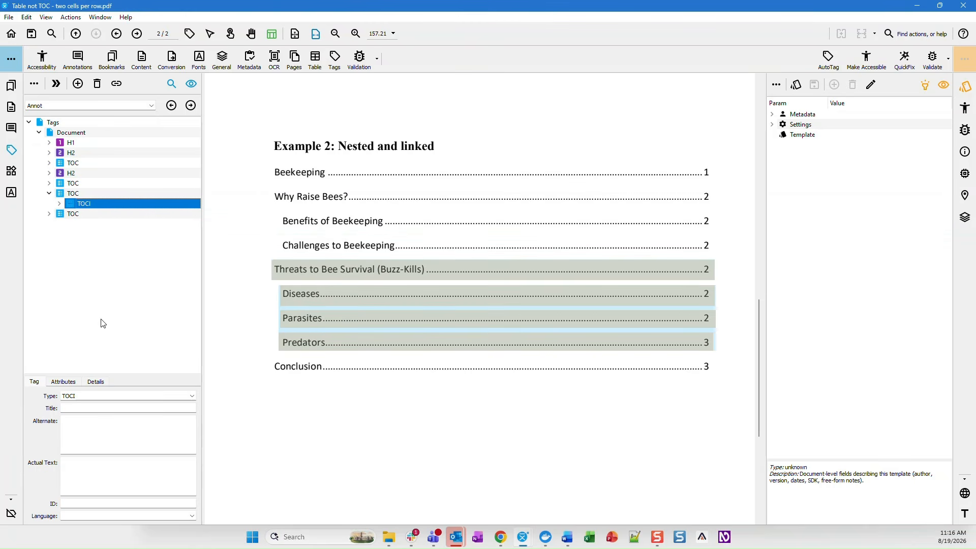
{"action": "key", "text": "Left"}
{"action": "key", "text": "Left"}
Step: Expand the Conclusion TOC tag and inspect its structure through TOCI and Reference down to the Link
{"action": "key", "text": "Down"}
{"action": "key", "text": "Right"}
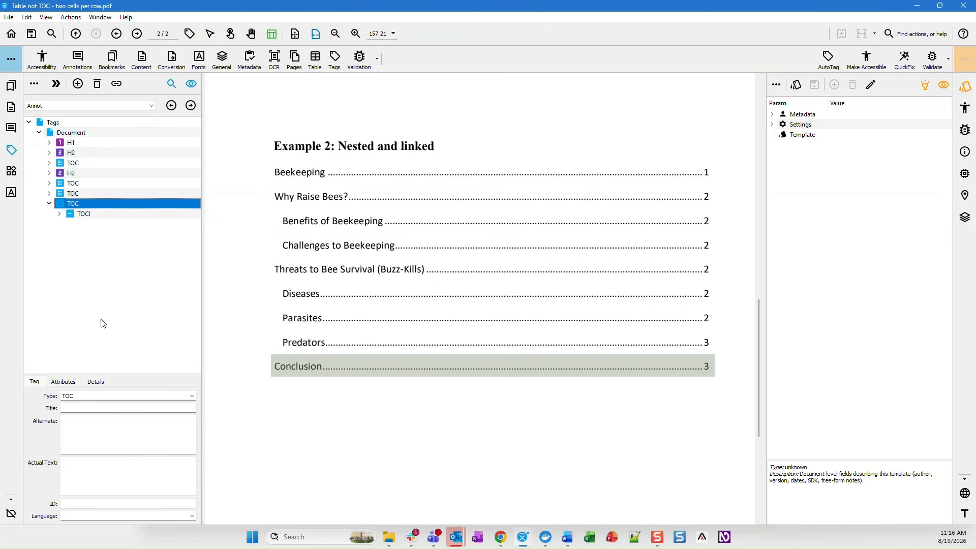
{"action": "key", "text": "Down"}
{"action": "key", "text": "Right"}
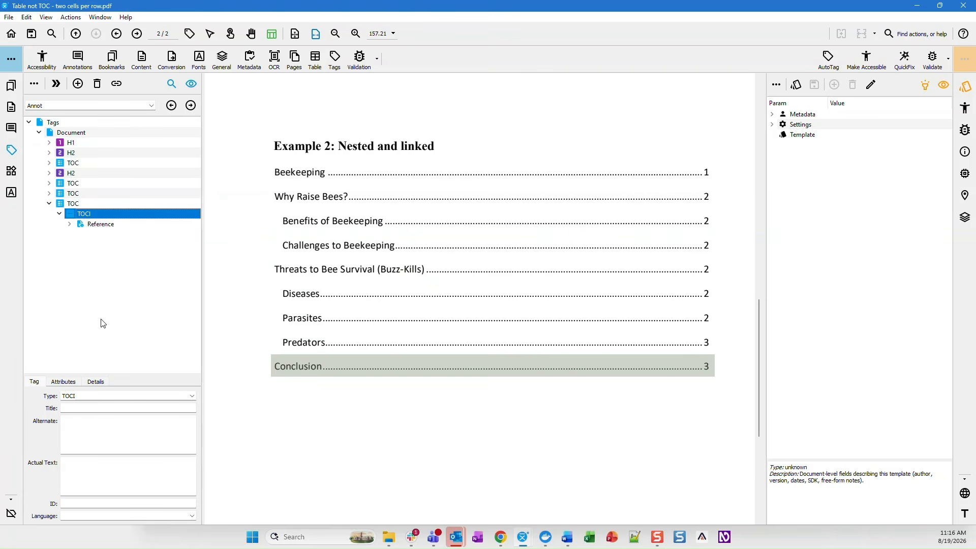
{"action": "key", "text": "Down"}
{"action": "key", "text": "Right"}
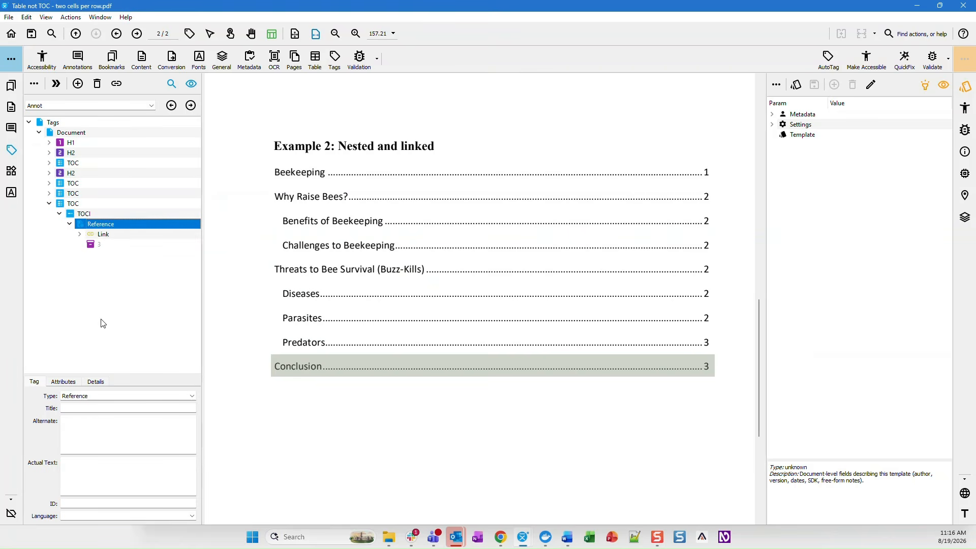
{"action": "key", "text": "Down"}
Step: Collapse the Conclusion entry's Reference, TOCI and TOC tags
{"action": "key", "text": "Left"}
{"action": "key", "text": "Left"}
{"action": "key", "text": "Left"}
{"action": "key", "text": "Left"}
{"action": "key", "text": "Left"}
{"action": "key", "text": "Left"}
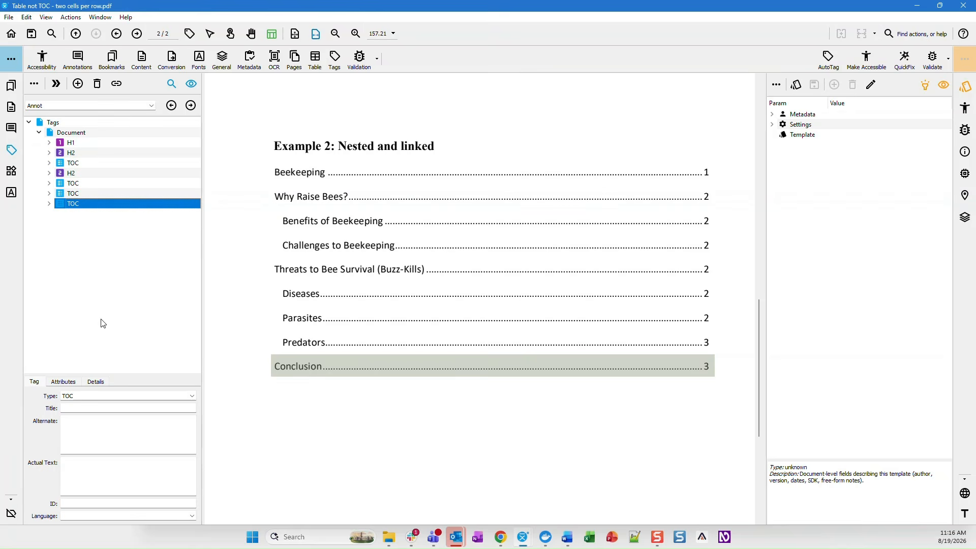
{"action": "key", "text": "Up"}
{"action": "key", "text": "Up"}
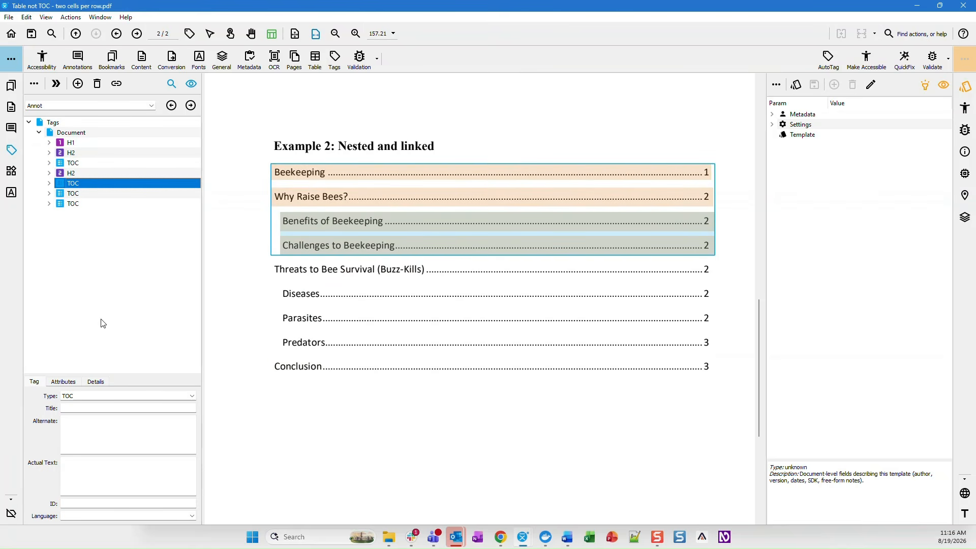
{"action": "key", "text": "shift+Down"}
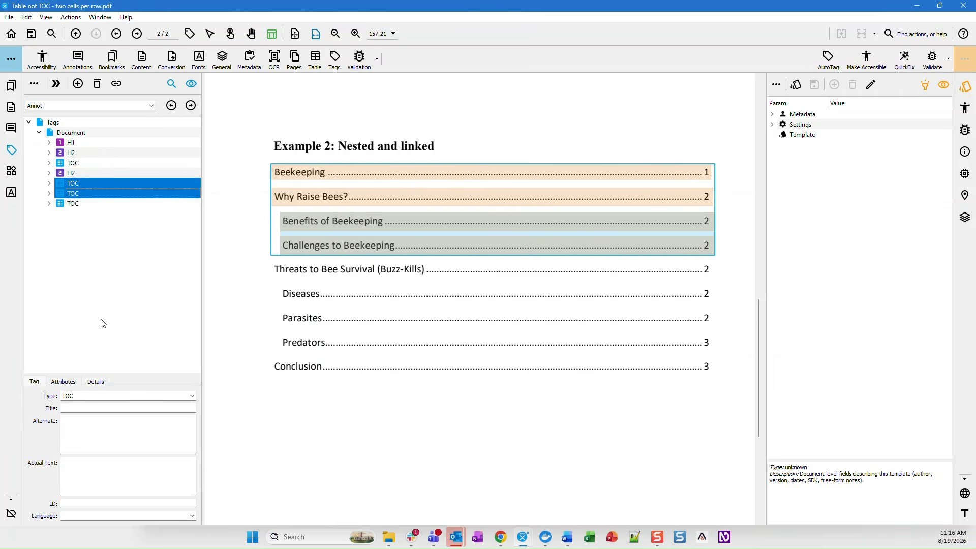
{"action": "key", "text": "shift+Down"}
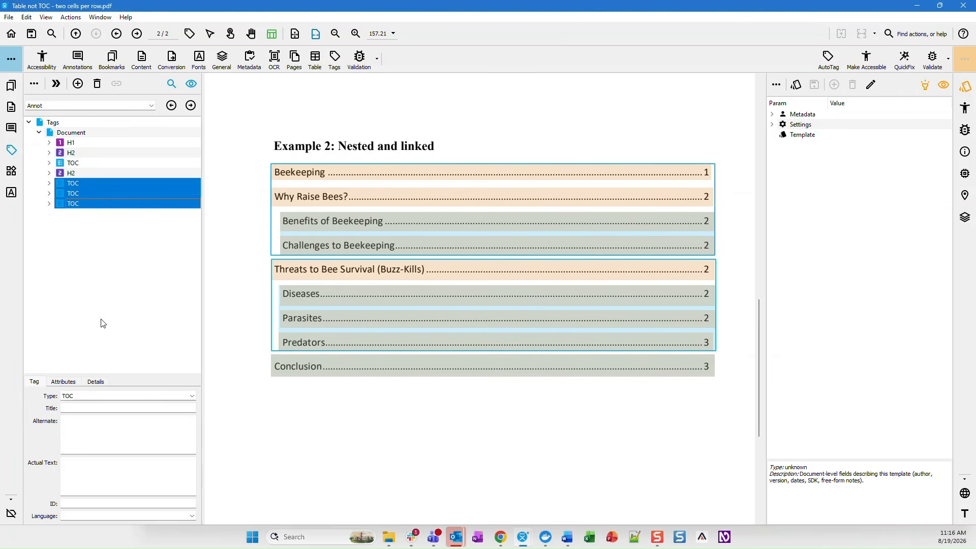
{"action": "right_click", "coordinate": [88, 183]}
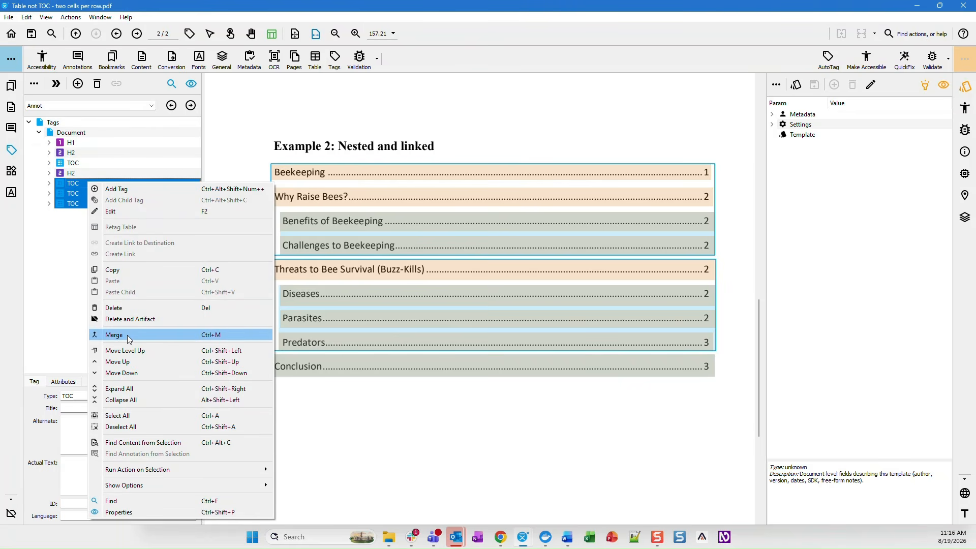
{"action": "left_click", "coordinate": [55, 281]}
Step: Start the Merge Tags action on the three TOC tags under Example 2, with TOC as the tag type to merge
{"action": "left_click", "coordinate": [74, 186]}
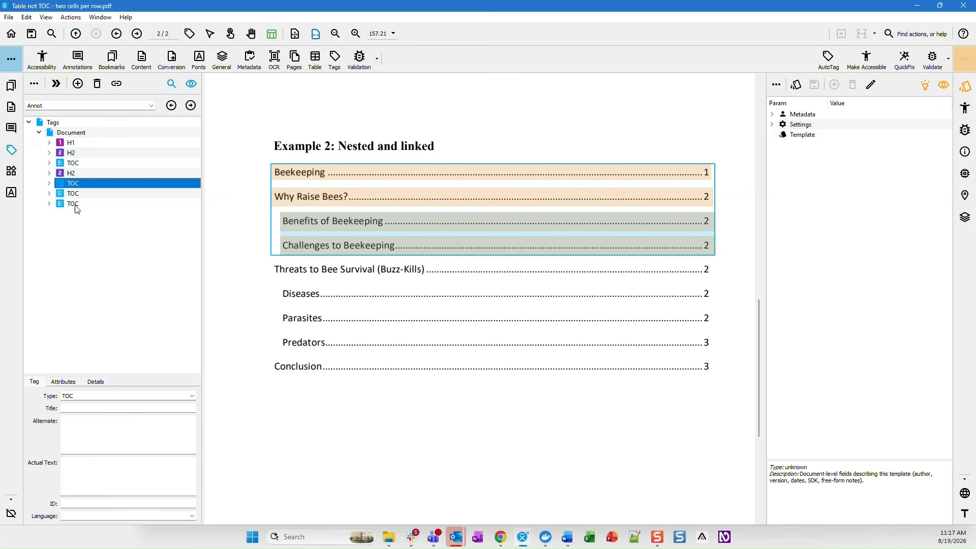
{"action": "left_click", "coordinate": [76, 207], "text": "shift"}
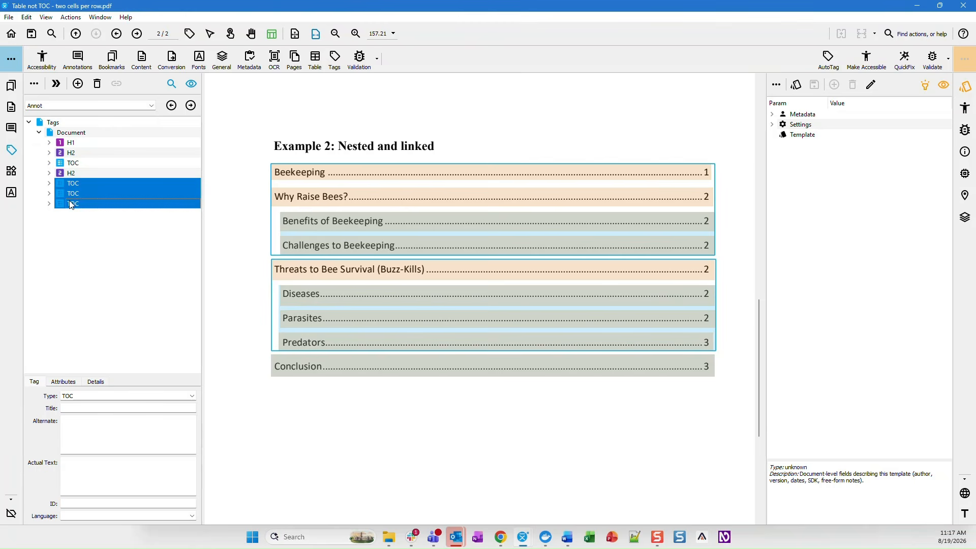
{"action": "right_click", "coordinate": [82, 188]}
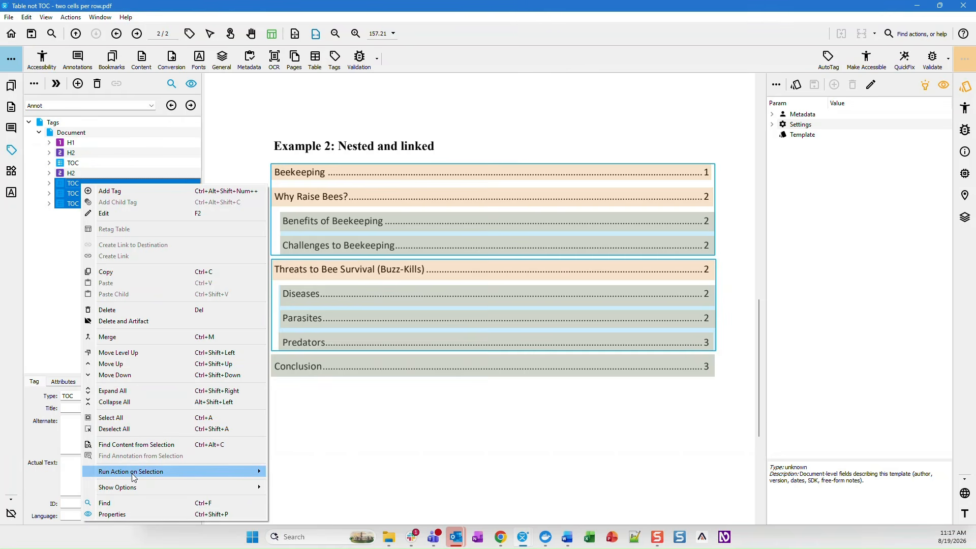
{"action": "mouse_move", "coordinate": [134, 476]}
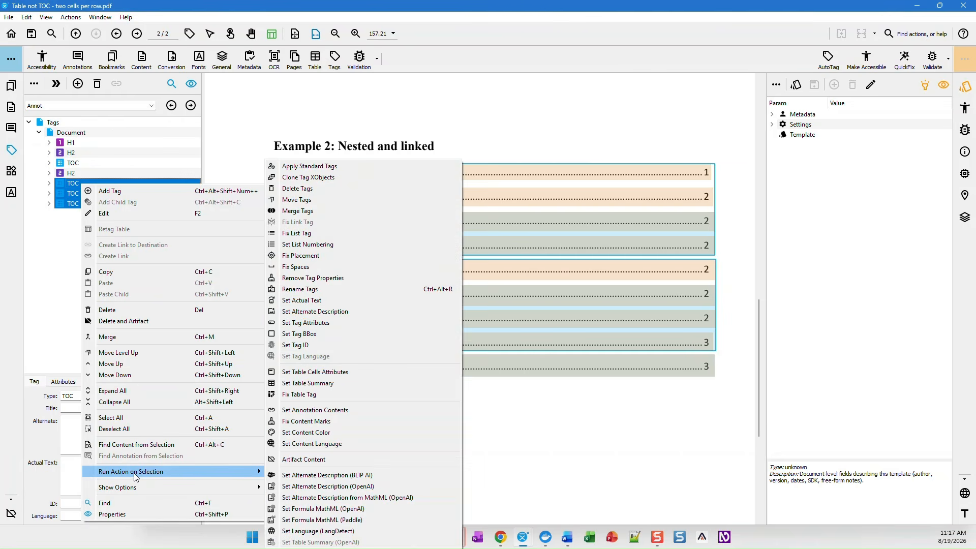
{"action": "left_click", "coordinate": [322, 210]}
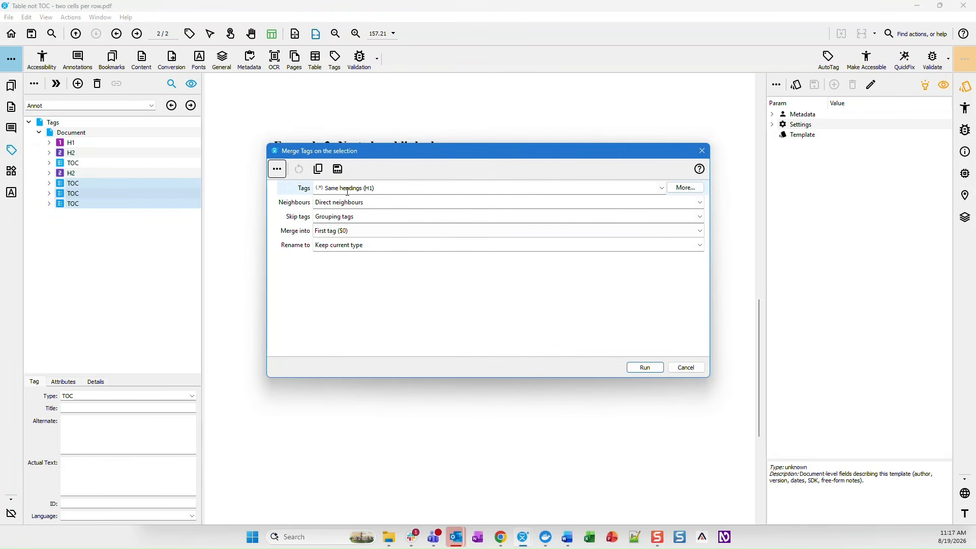
{"action": "left_click", "coordinate": [661, 188]}
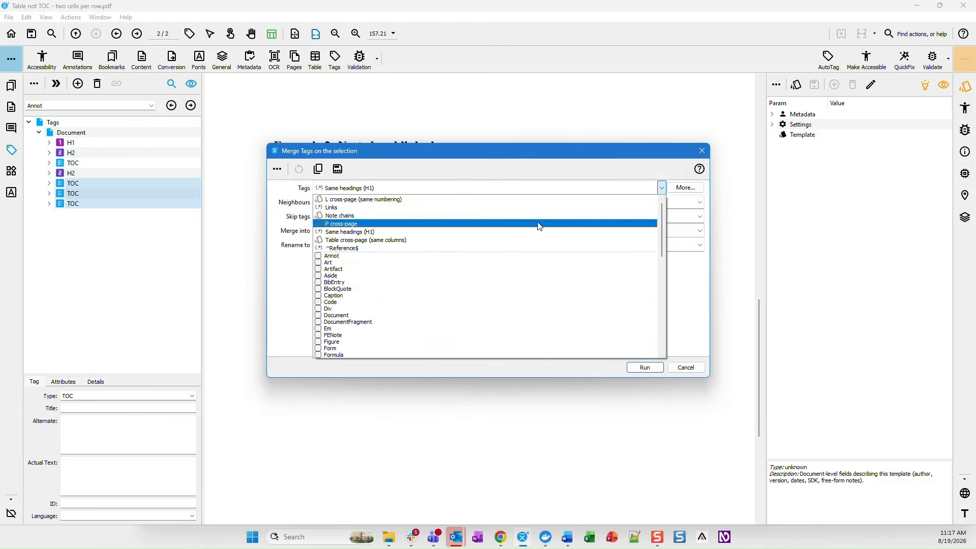
{"action": "scroll", "coordinate": [410, 296], "scroll_direction": "down", "scroll_amount": 3}
{"action": "left_click", "coordinate": [338, 304]}
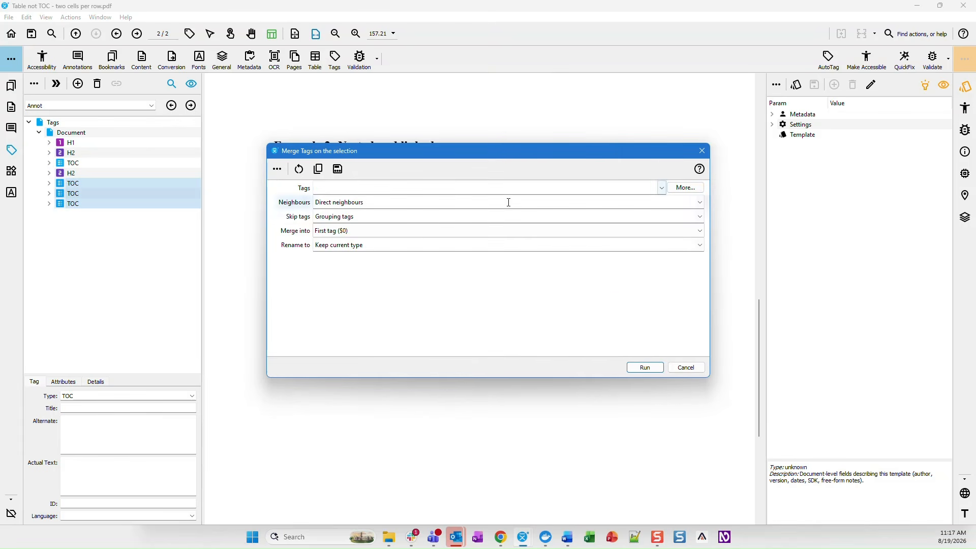
{"action": "left_click", "coordinate": [661, 188]}
{"action": "scroll", "coordinate": [401, 310], "scroll_direction": "down", "scroll_amount": 6}
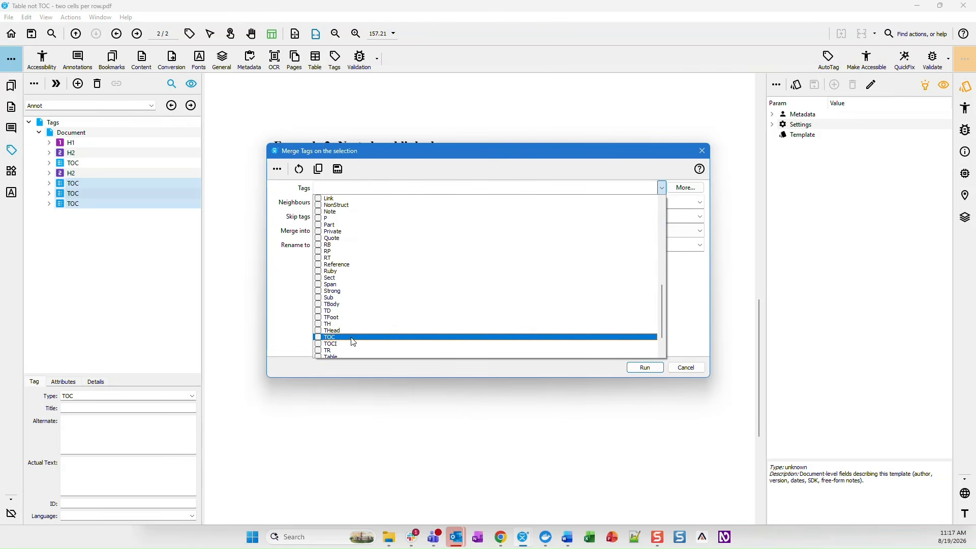
{"action": "left_click", "coordinate": [330, 340]}
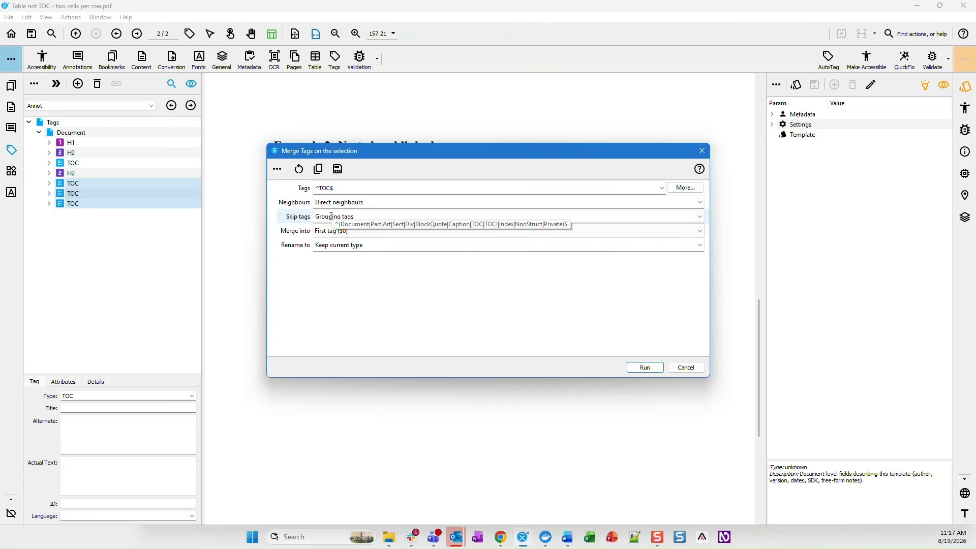
Step: Set the skipped tags to Wrappers only (NonStruct, Div) and run the merge without saving the modified action
{"action": "left_click", "coordinate": [358, 217]}
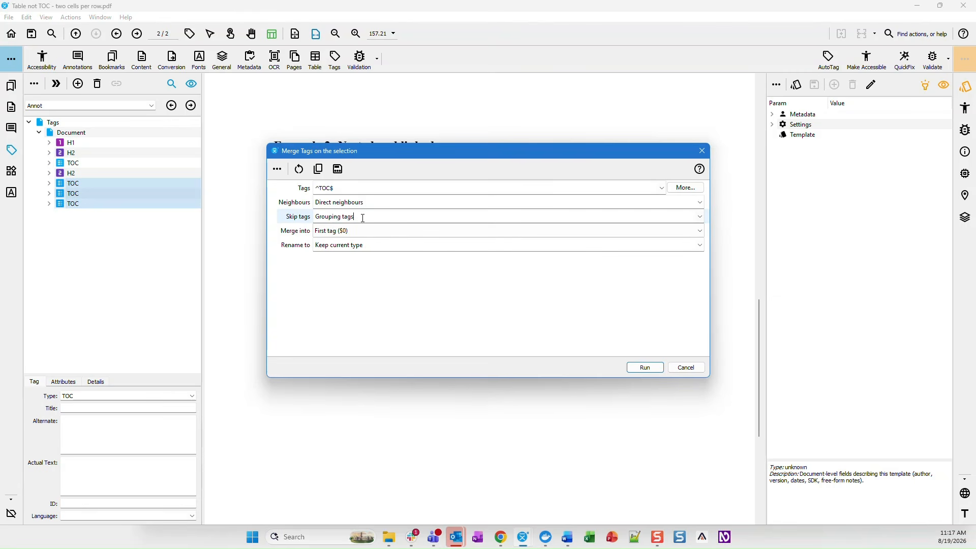
{"action": "left_click", "coordinate": [699, 216]}
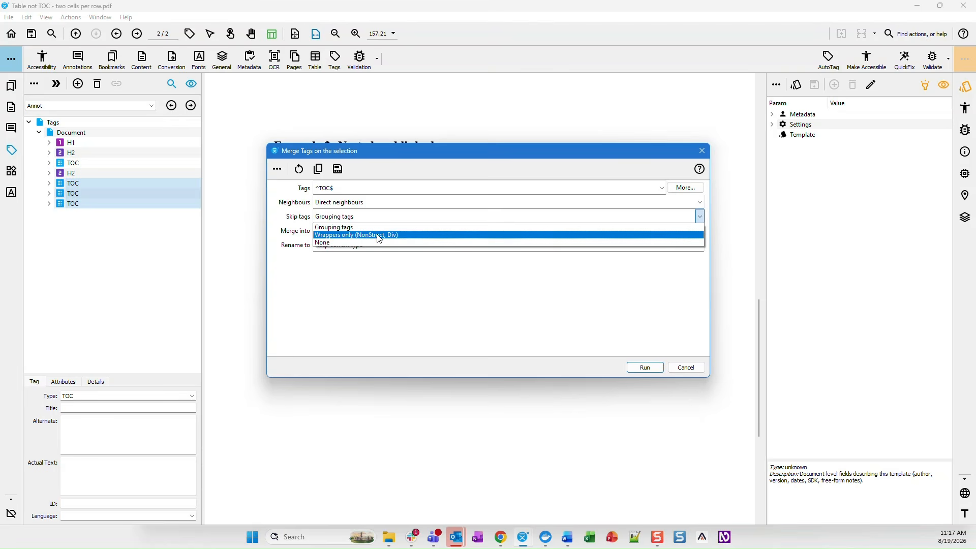
{"action": "left_click", "coordinate": [362, 235]}
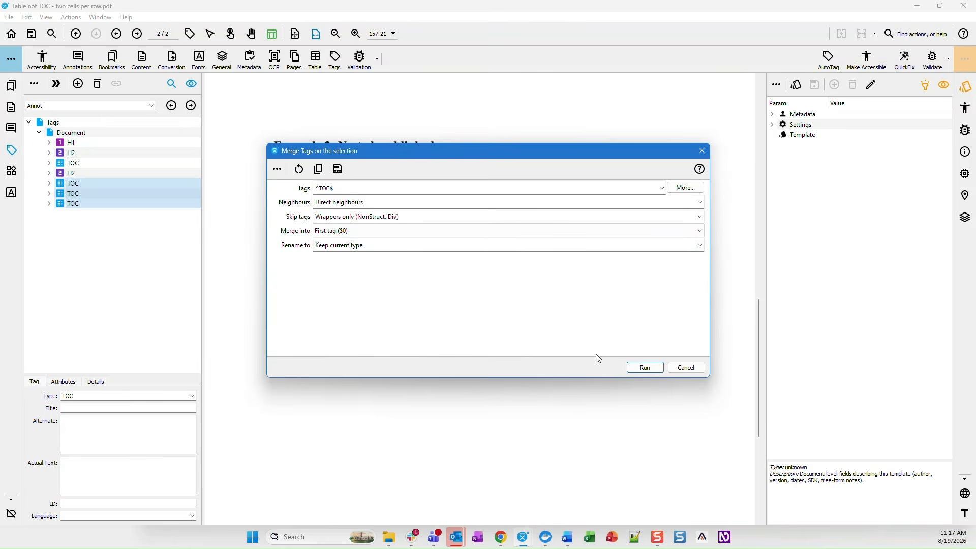
{"action": "left_click", "coordinate": [644, 368]}
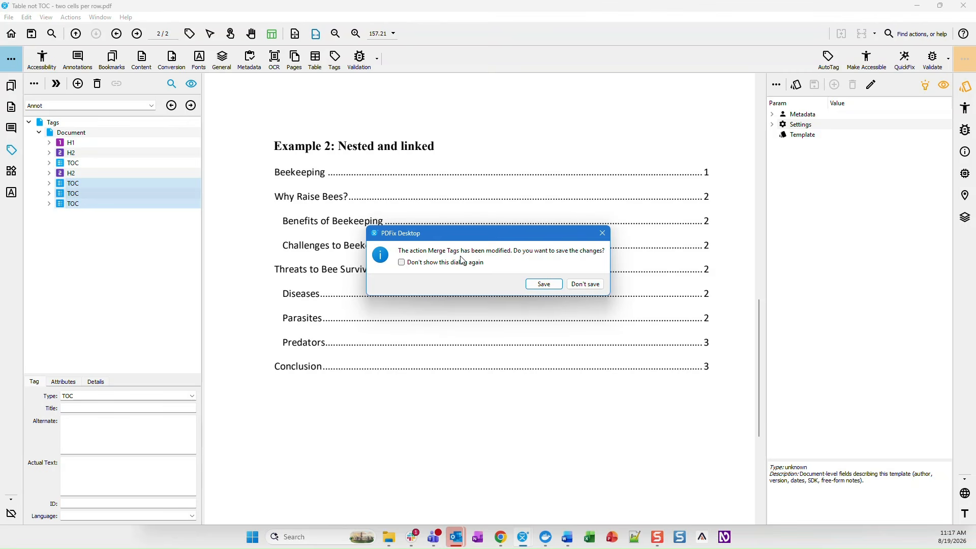
{"action": "left_click", "coordinate": [592, 289]}
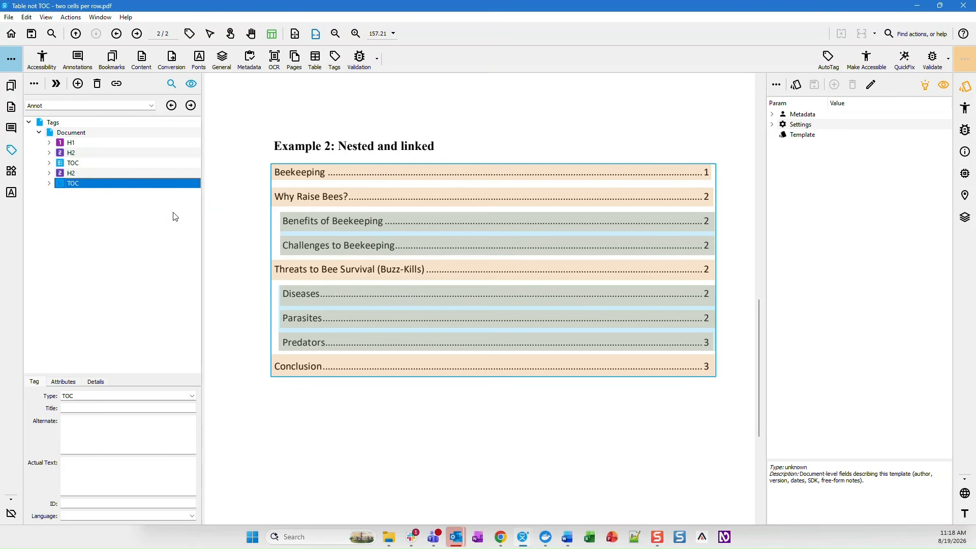
Step: Expand the merged TOC tag and check which entries each of its TOCI tags covers
{"action": "left_click", "coordinate": [48, 183]}
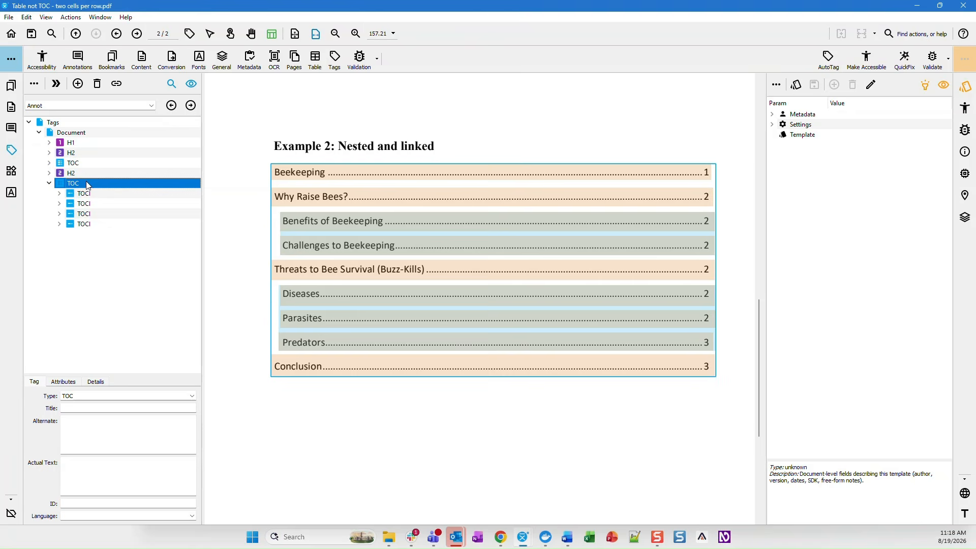
{"action": "left_click", "coordinate": [89, 194]}
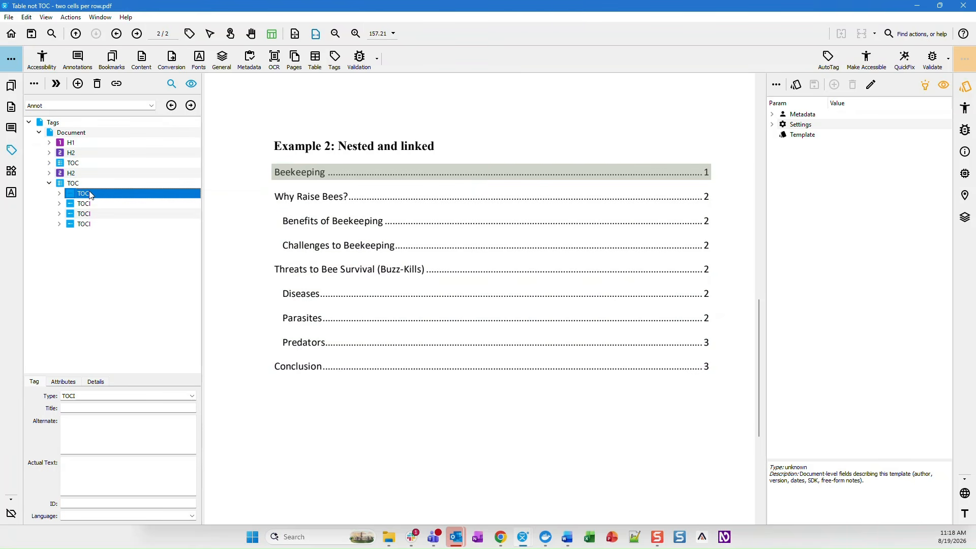
{"action": "left_click", "coordinate": [93, 204]}
{"action": "left_click", "coordinate": [95, 214]}
{"action": "left_click", "coordinate": [94, 224]}
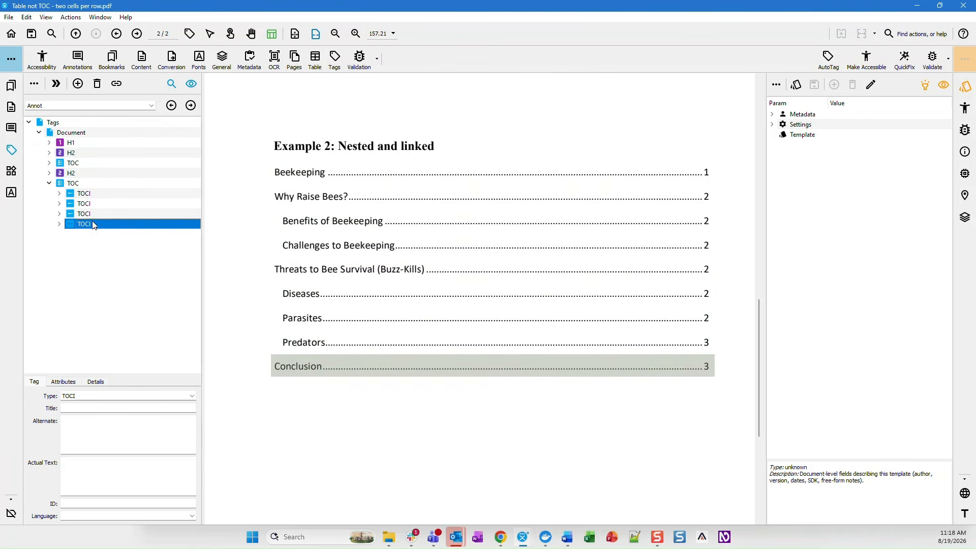
{"action": "left_click", "coordinate": [91, 204]}
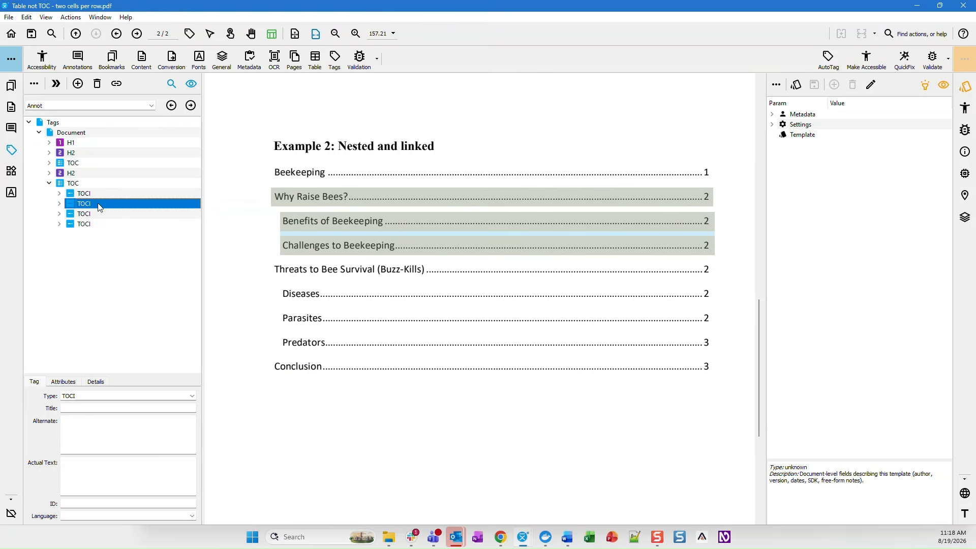
Step: Expand the Why Raise Bees? TOCI and its nested TOC, check the sub-entries, and reselect the top-level TOC of Example 2
{"action": "left_click", "coordinate": [59, 203]}
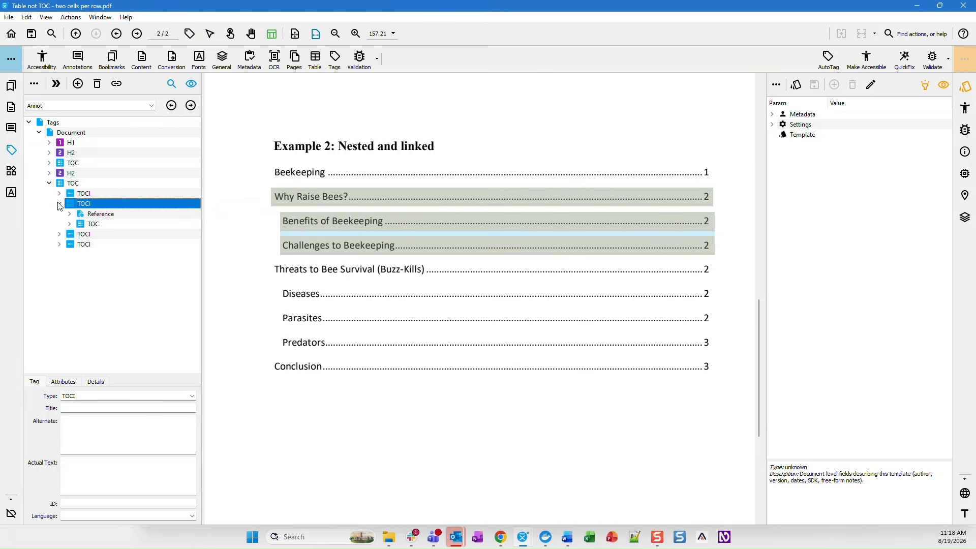
{"action": "left_click", "coordinate": [95, 225]}
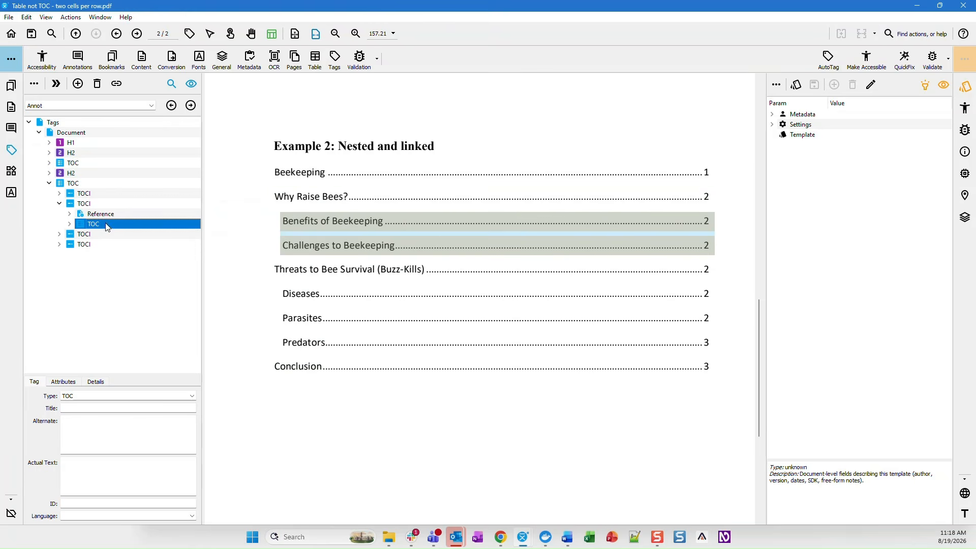
{"action": "left_click", "coordinate": [70, 224]}
{"action": "left_click", "coordinate": [103, 235]}
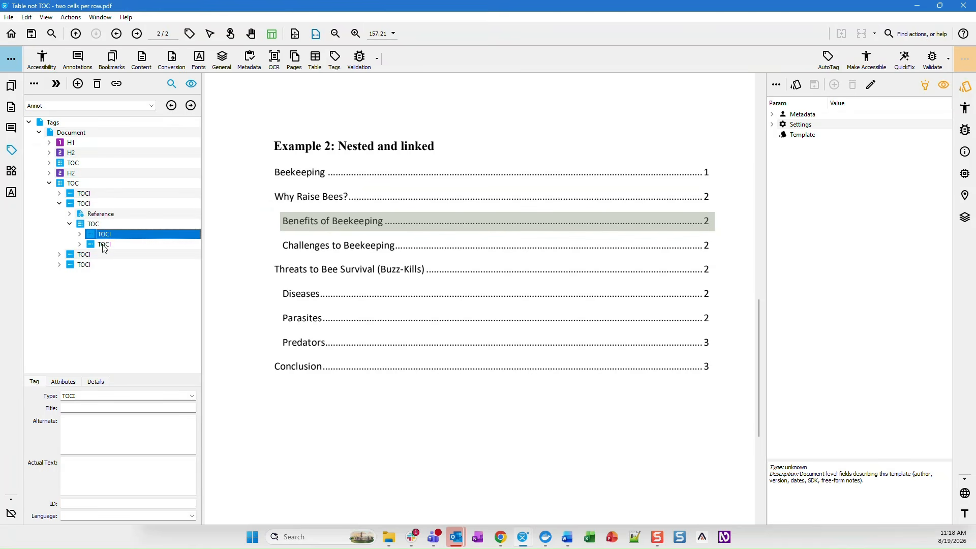
{"action": "left_click", "coordinate": [104, 244]}
{"action": "left_click", "coordinate": [99, 227]}
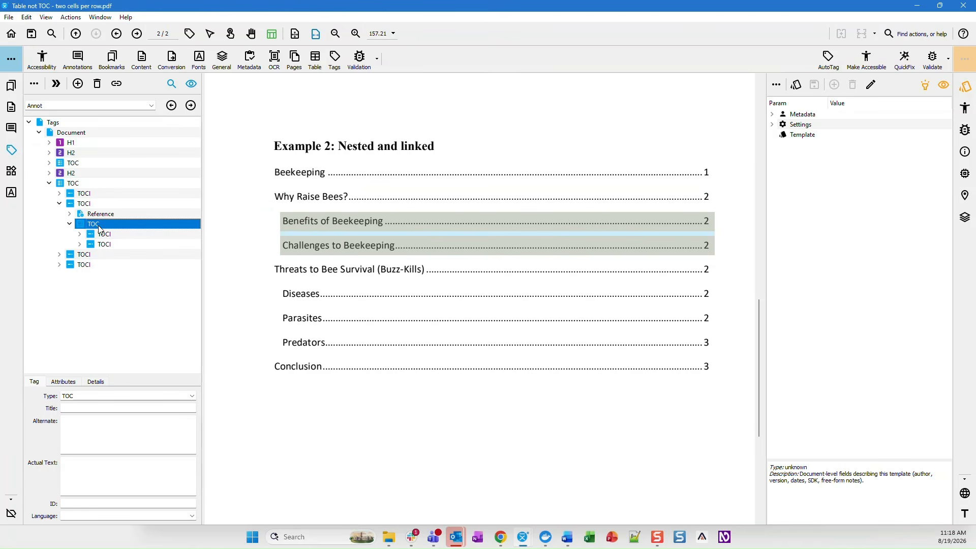
{"action": "left_click", "coordinate": [93, 186]}
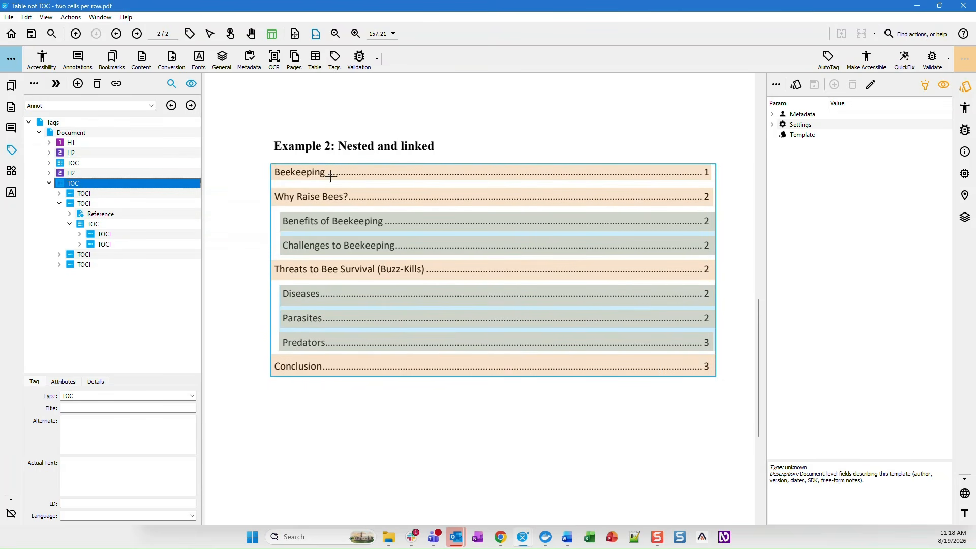